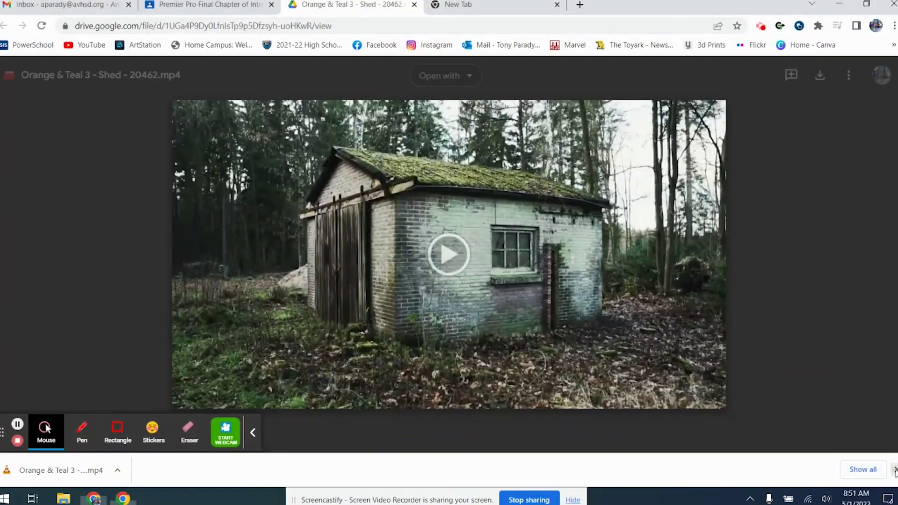
- Dismiss the download notice and close the Orange & Teal 3 shed preview and the empty new tab
click(895, 471)
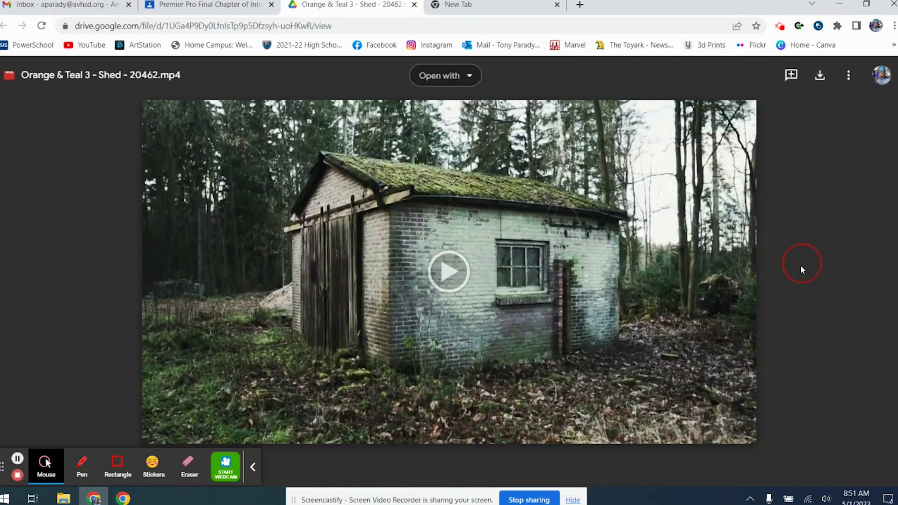
click(413, 4)
key(ctrl+shift+Tab)
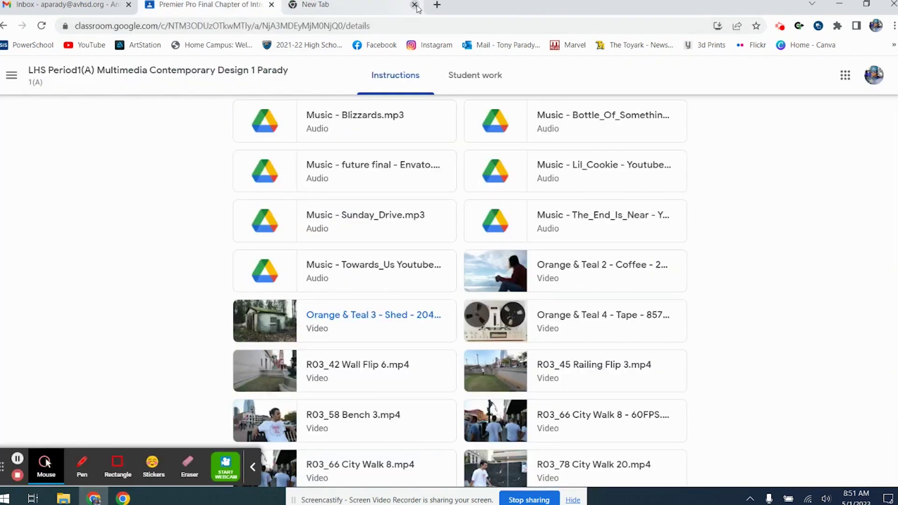
click(413, 4)
scroll(311, 211, down, 2)
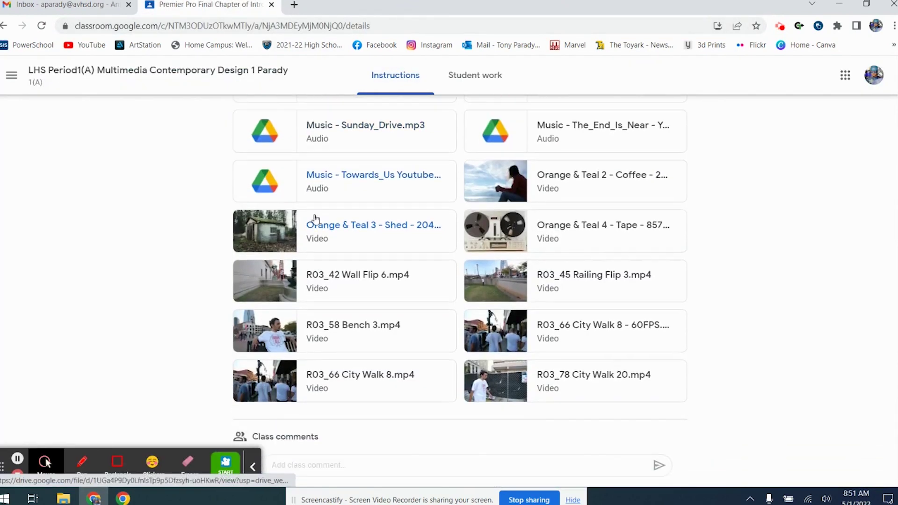
scroll(346, 247, up, 6)
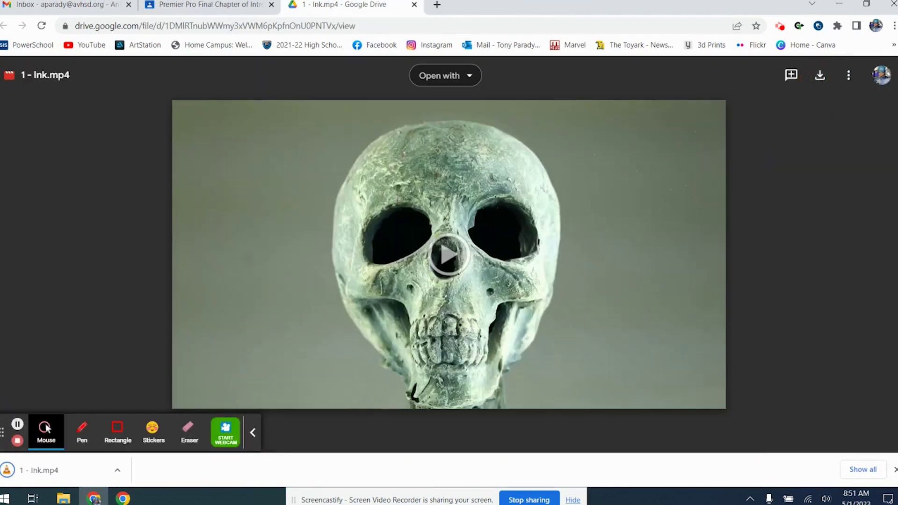
- Dismiss the download notice, look over the 1 - Ink.mp4 preview, and close it to return to Classroom
click(893, 470)
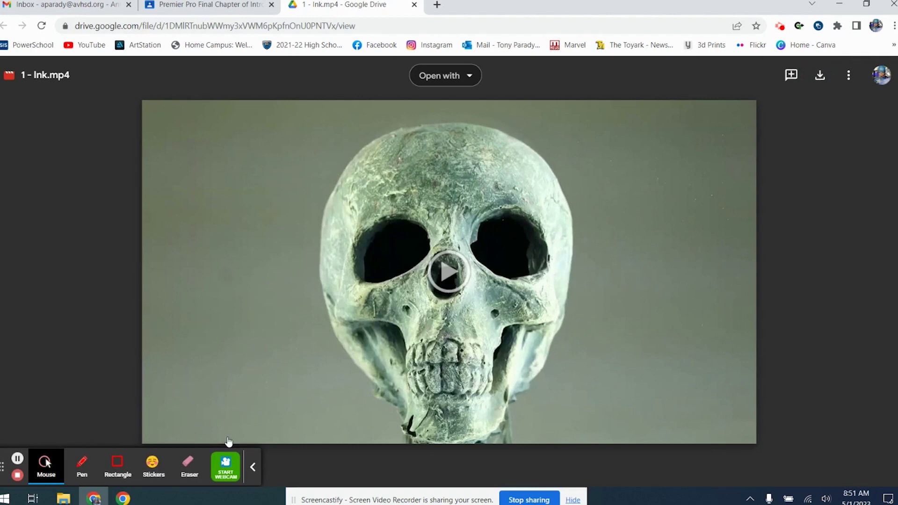
click(253, 462)
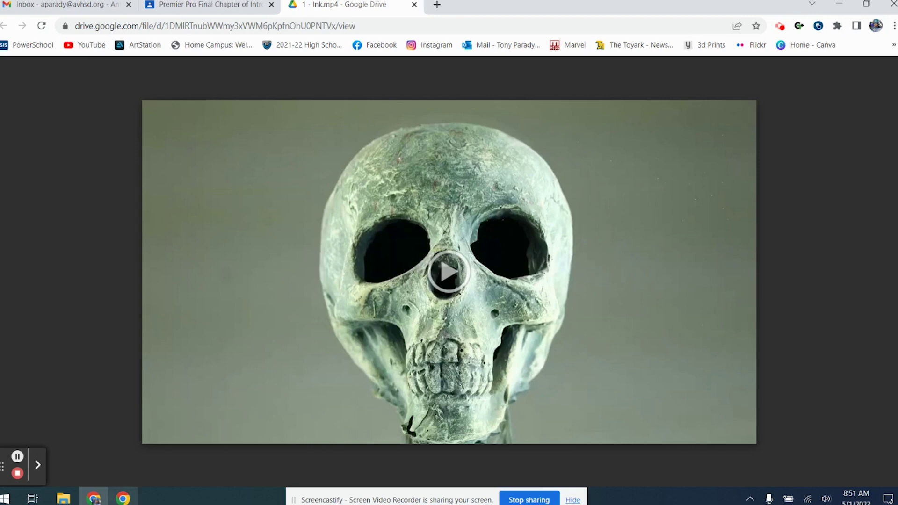
mouse_move(123, 498)
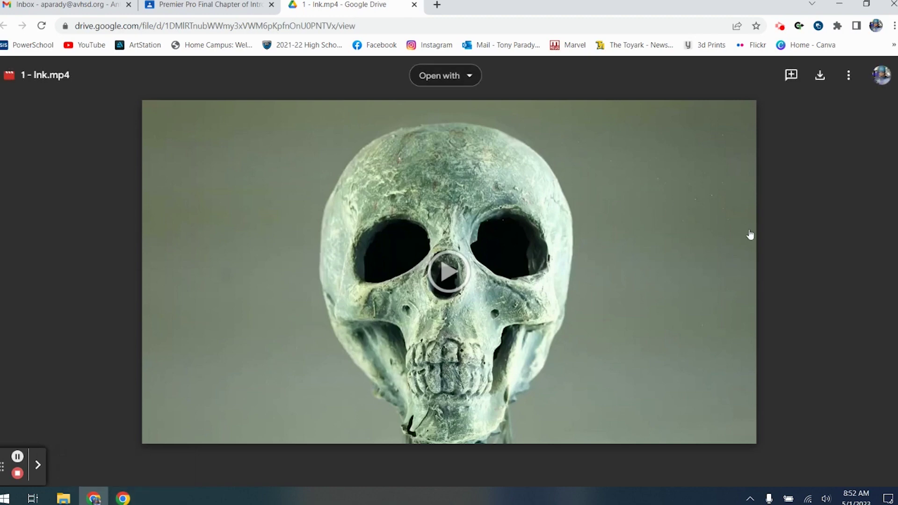
click(413, 5)
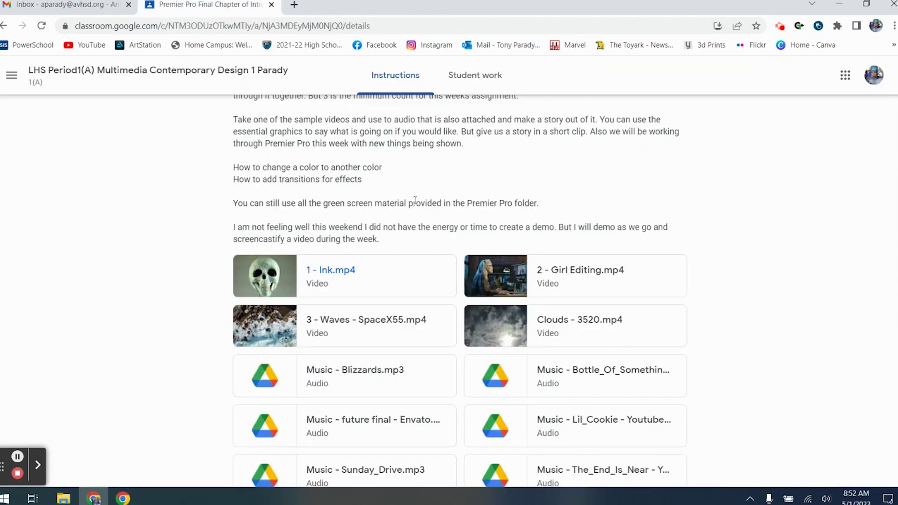
click(353, 372)
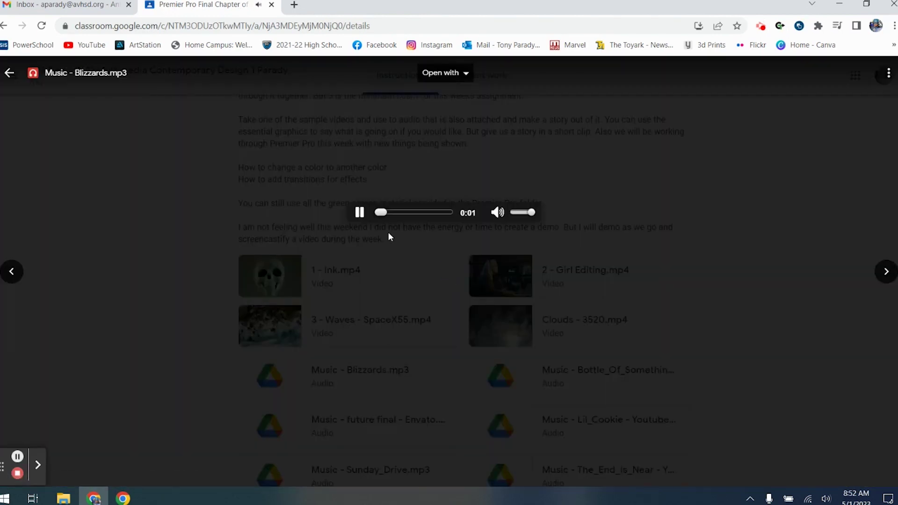
click(525, 214)
drag(522, 215, 519, 213)
click(888, 75)
click(888, 75)
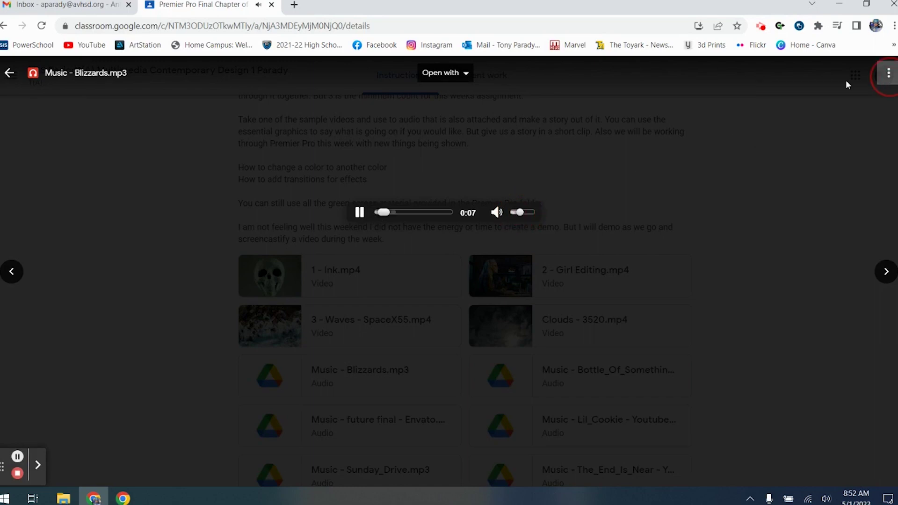
click(463, 75)
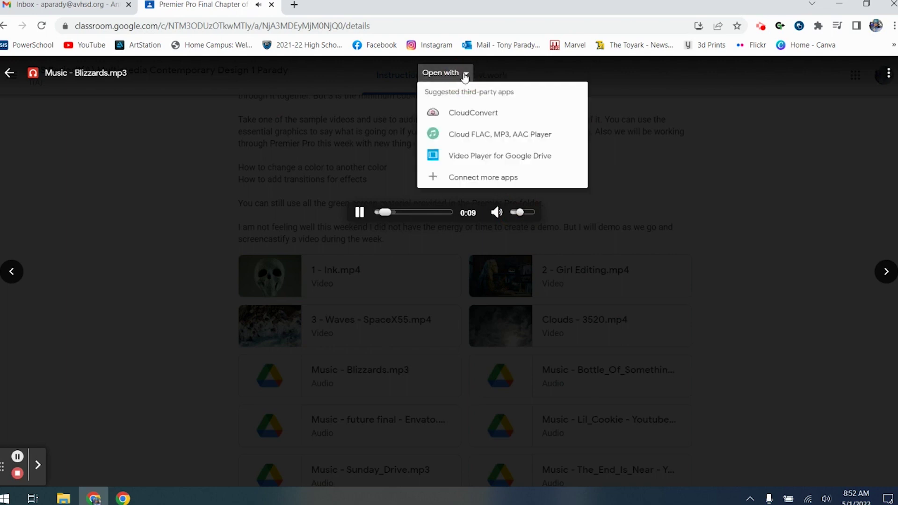
click(464, 75)
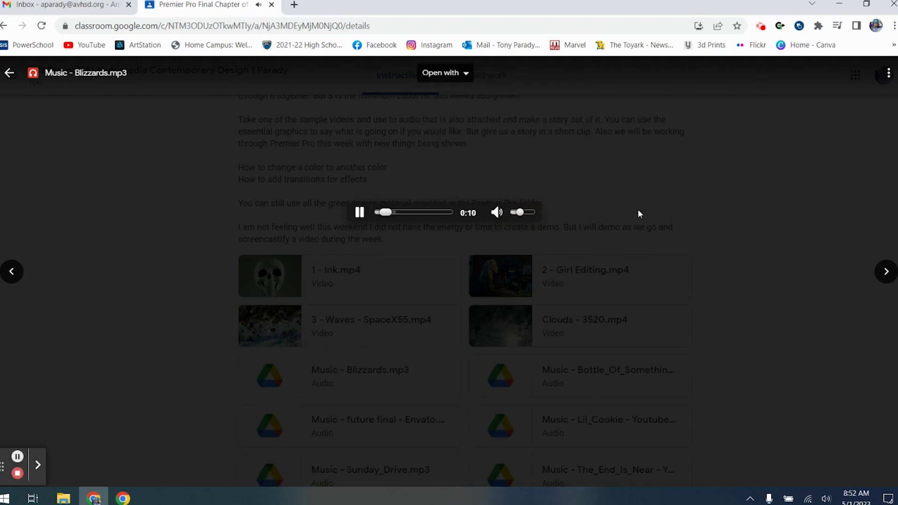
click(886, 272)
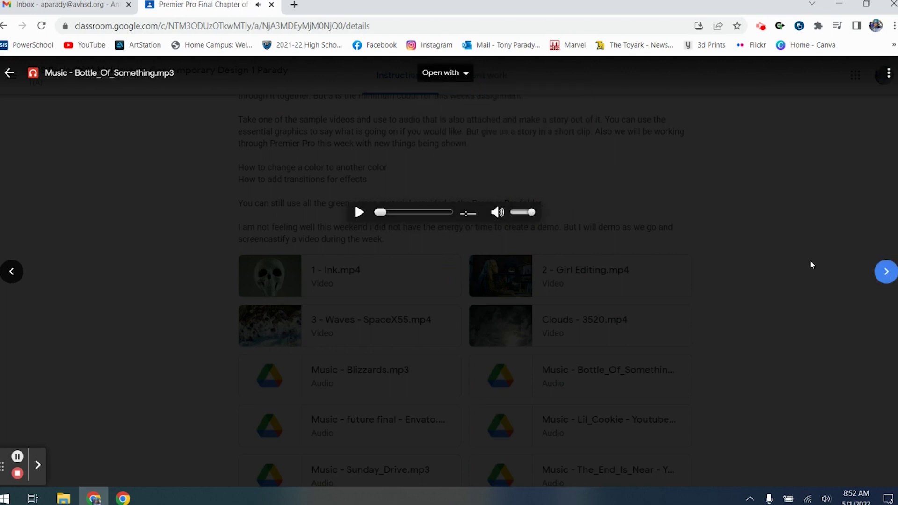
click(362, 218)
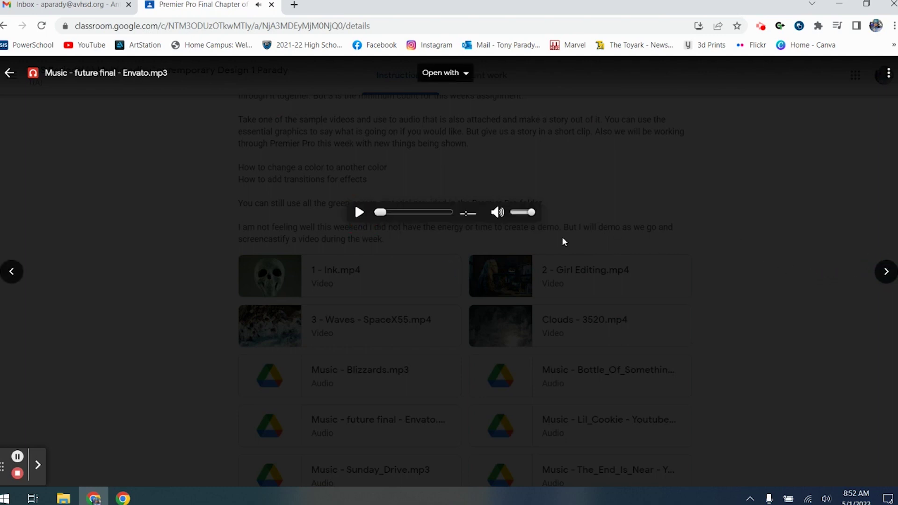
click(361, 213)
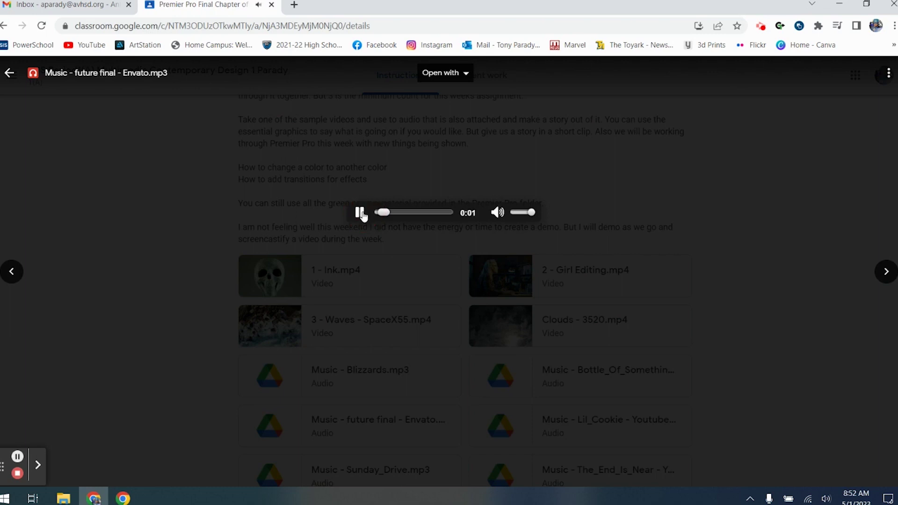
click(360, 213)
click(885, 272)
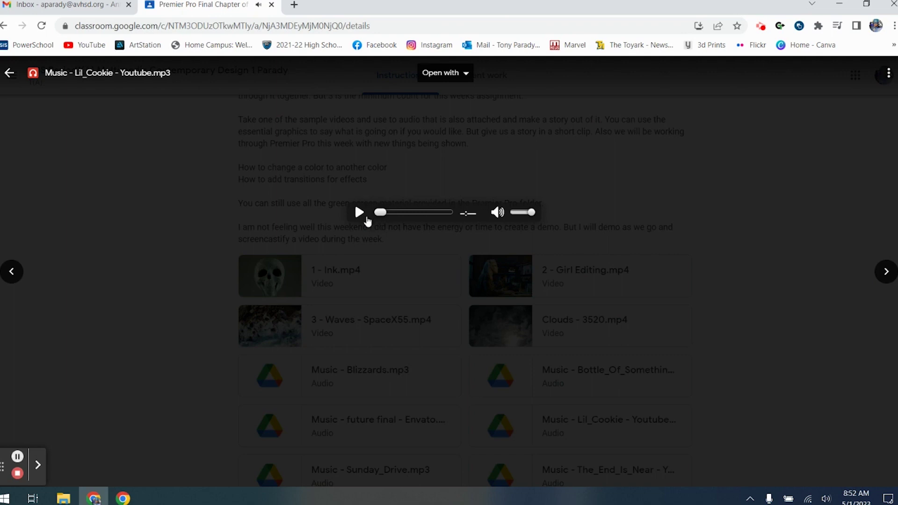
click(359, 213)
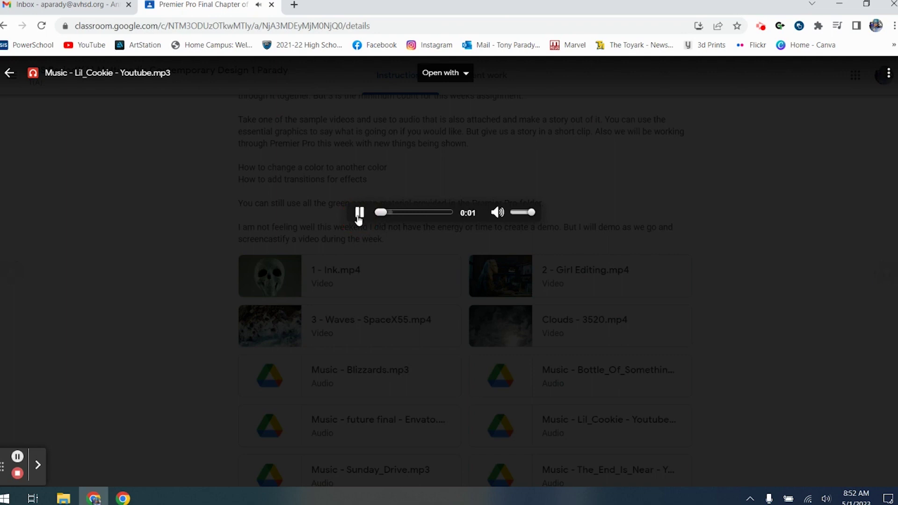
click(885, 271)
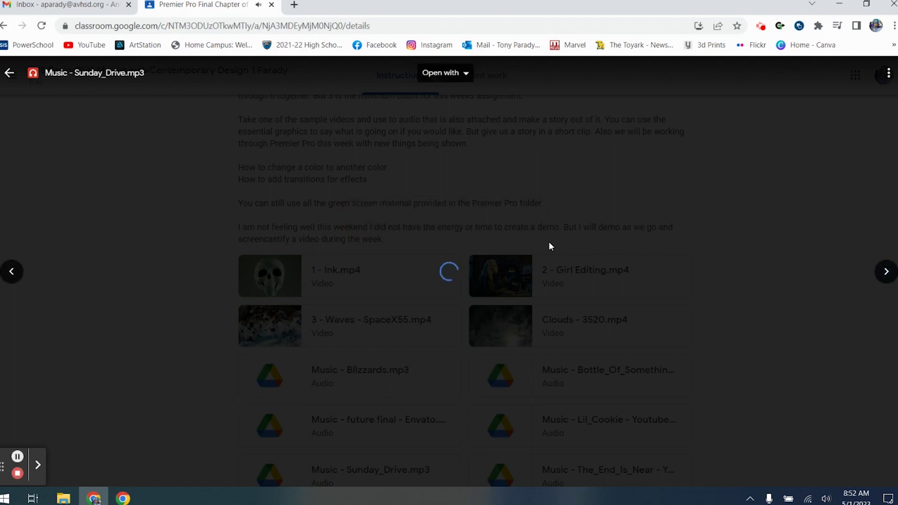
click(359, 214)
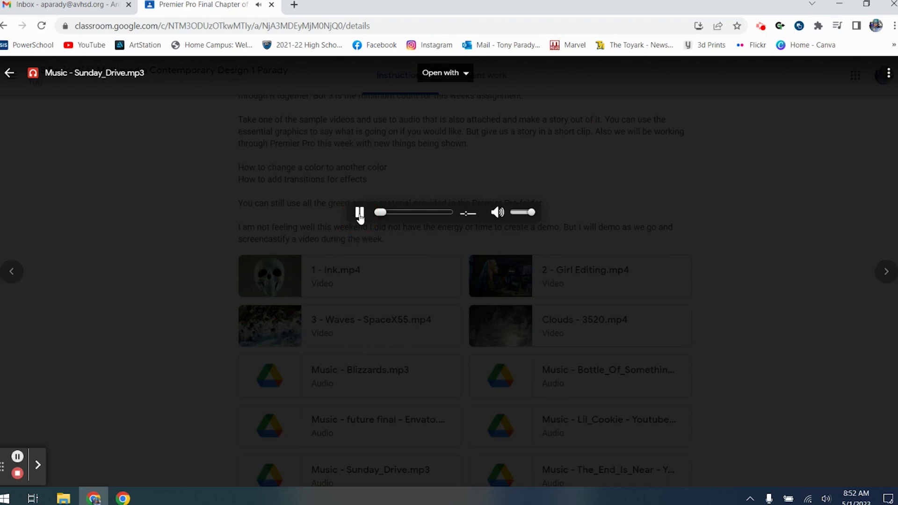
click(359, 214)
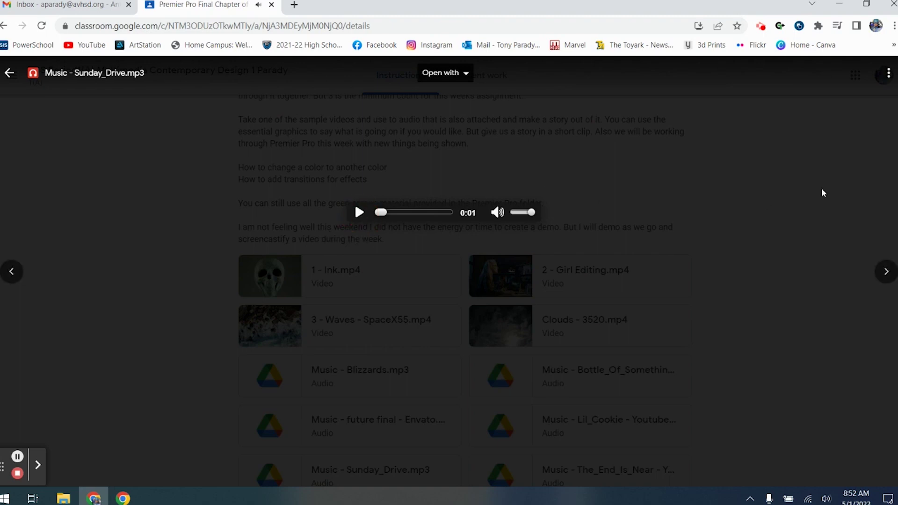
click(795, 189)
scroll(575, 229, down, 2)
scroll(576, 231, down, 2)
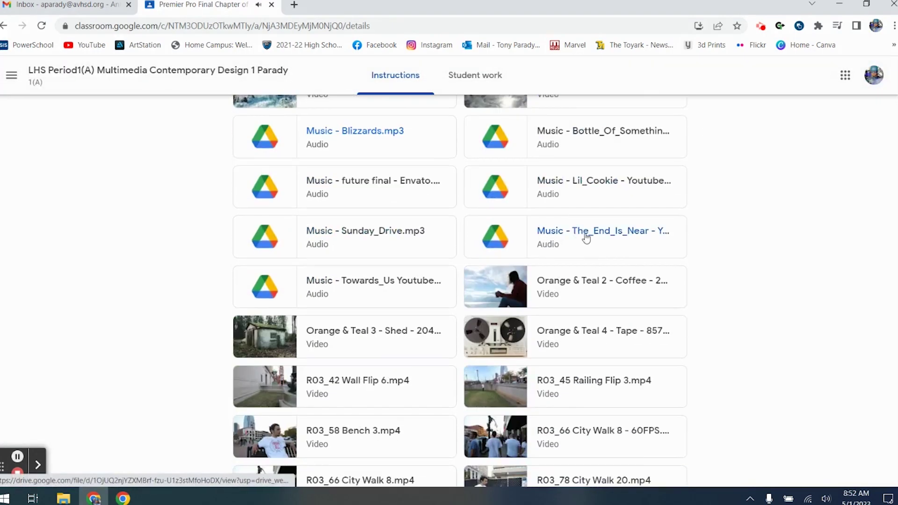
click(586, 232)
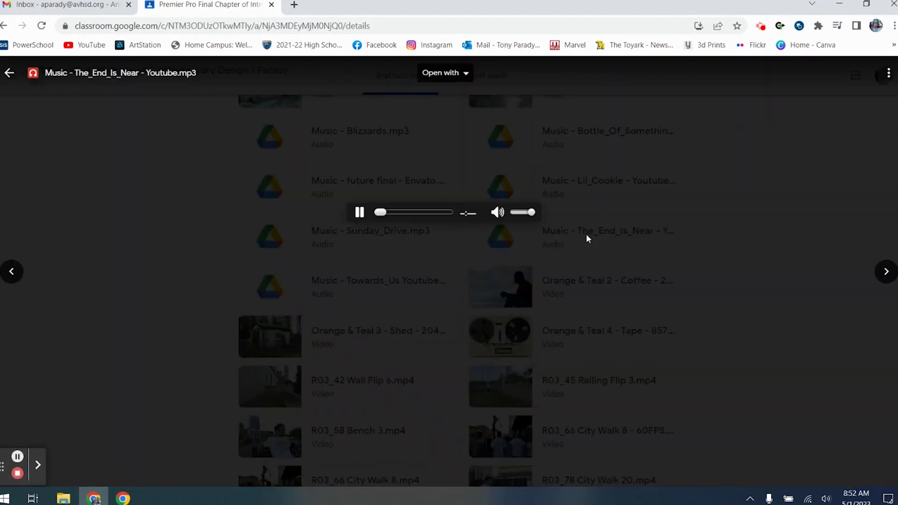
click(360, 213)
click(360, 215)
click(360, 214)
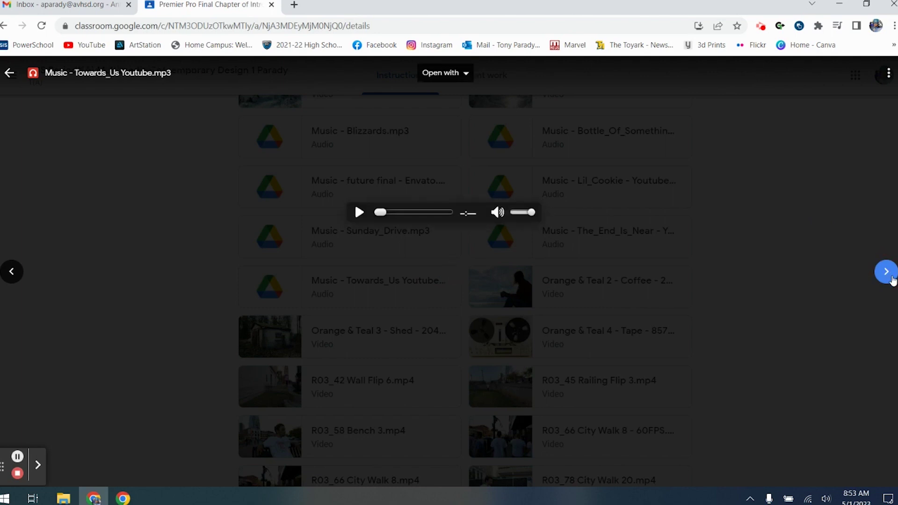
click(359, 213)
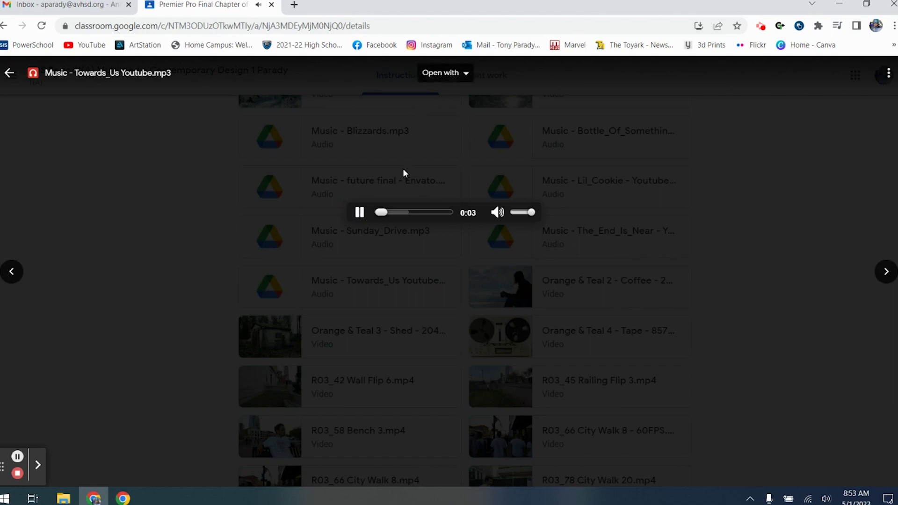
click(359, 213)
click(736, 228)
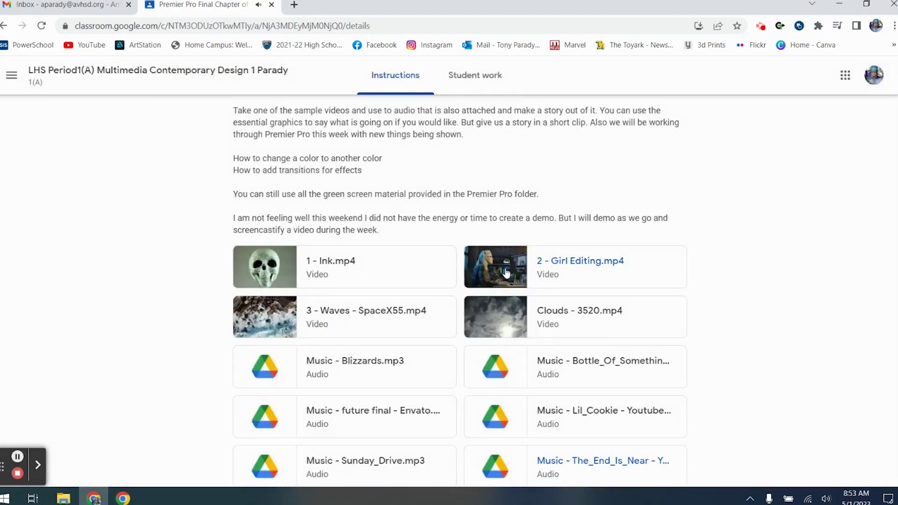
- Open the The_End_Is_Near music attachment in a new tab and switch to it
scroll(557, 278, down, 5)
right_click(577, 224)
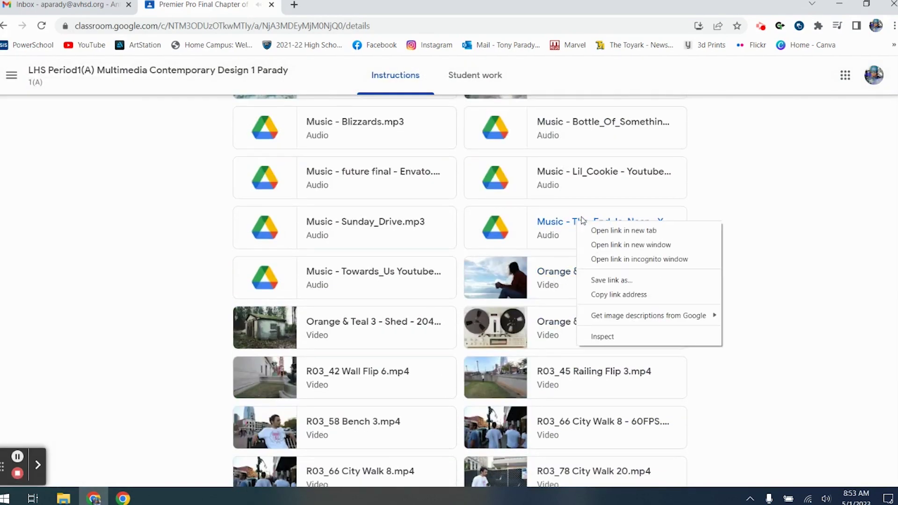
click(636, 231)
click(357, 8)
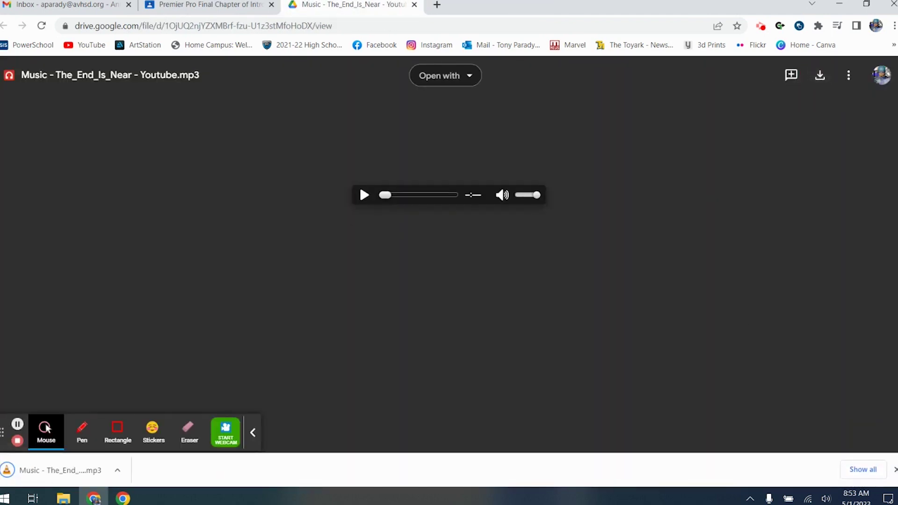
- Dismiss the download notice, close the audio preview, browse the attachments, and open a new browser tab
click(895, 469)
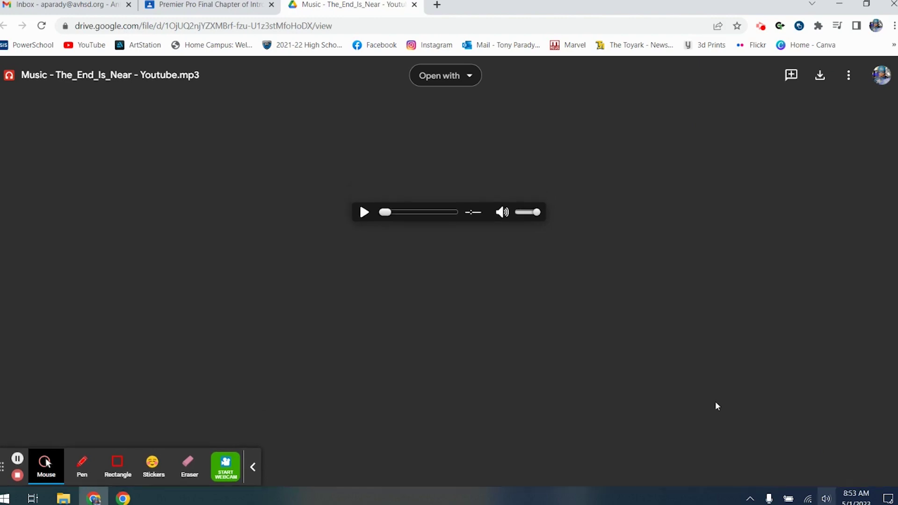
click(414, 4)
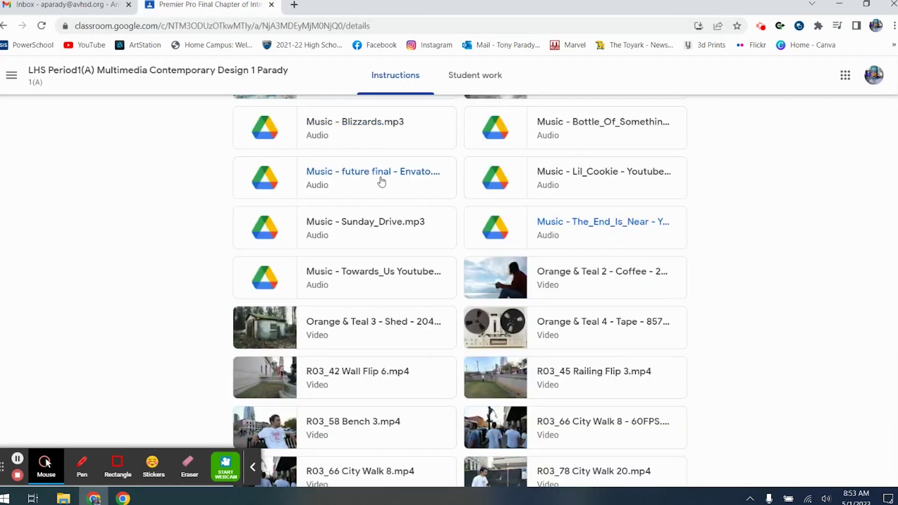
scroll(392, 196, up, 4)
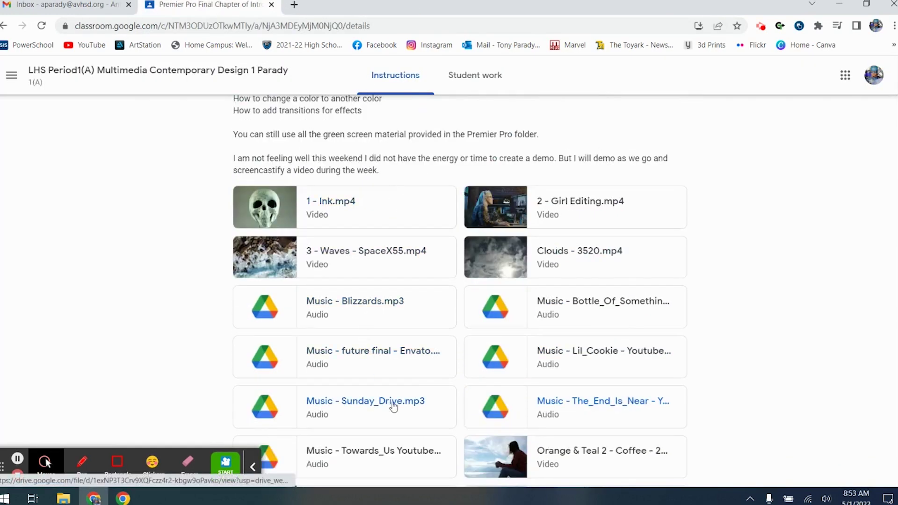
scroll(427, 321, down, 6)
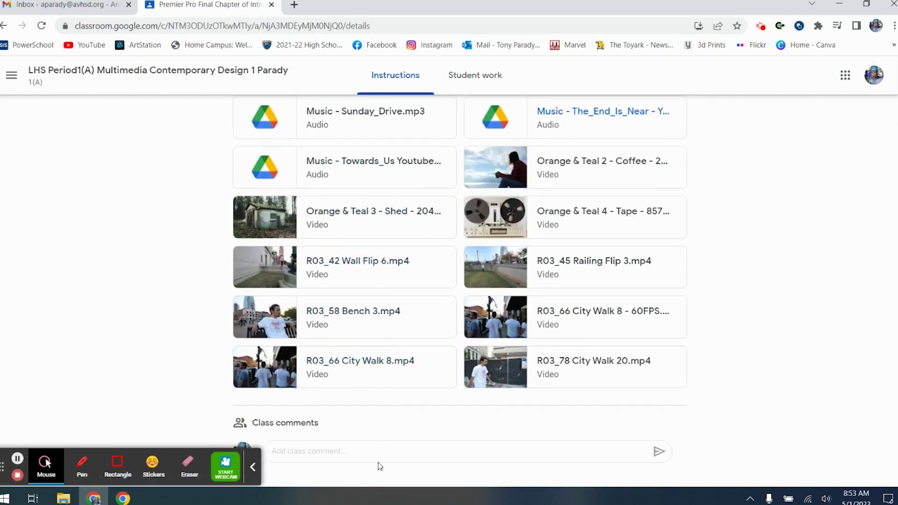
click(295, 5)
- Search Google for 'premier pro free audio', skim the results, then minimize the browser
text(prem)
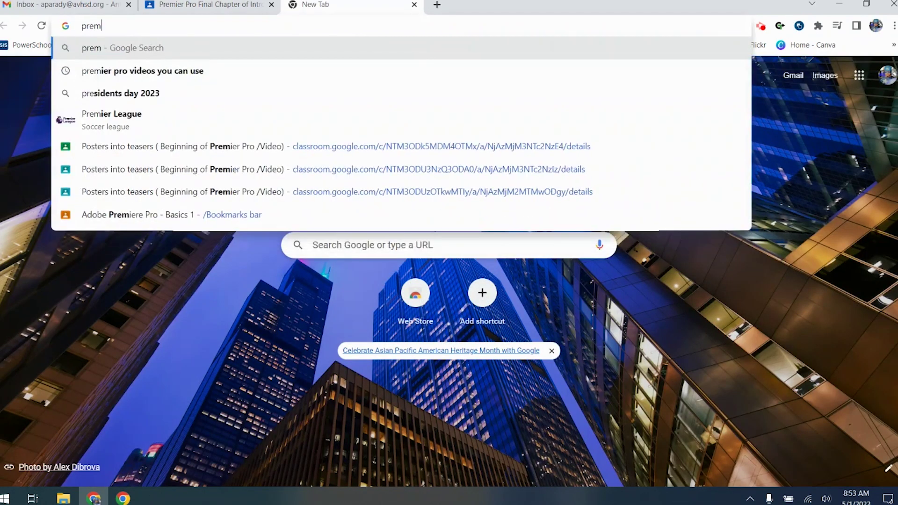
text(ier pro)
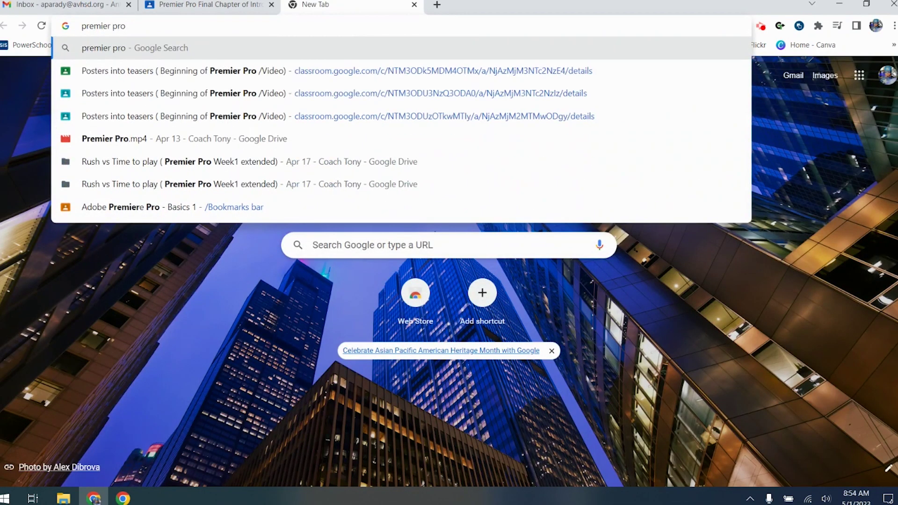
text( free)
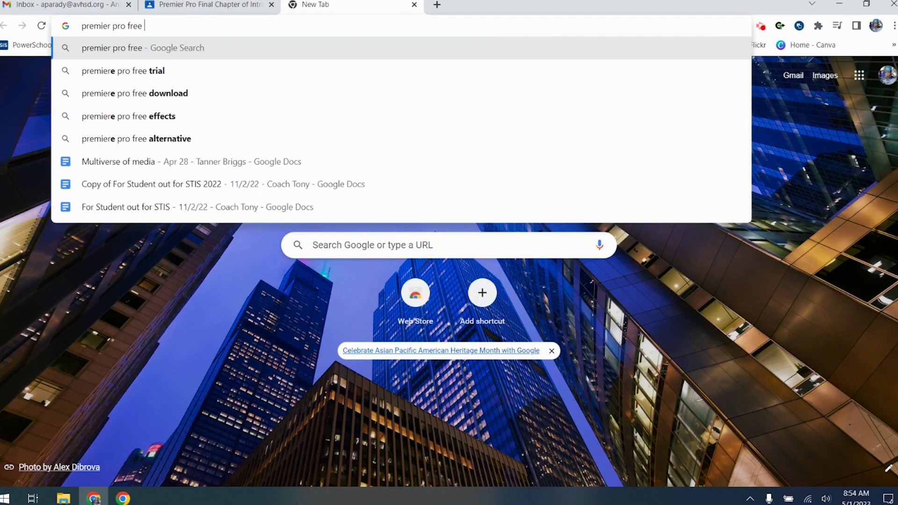
text( audi)
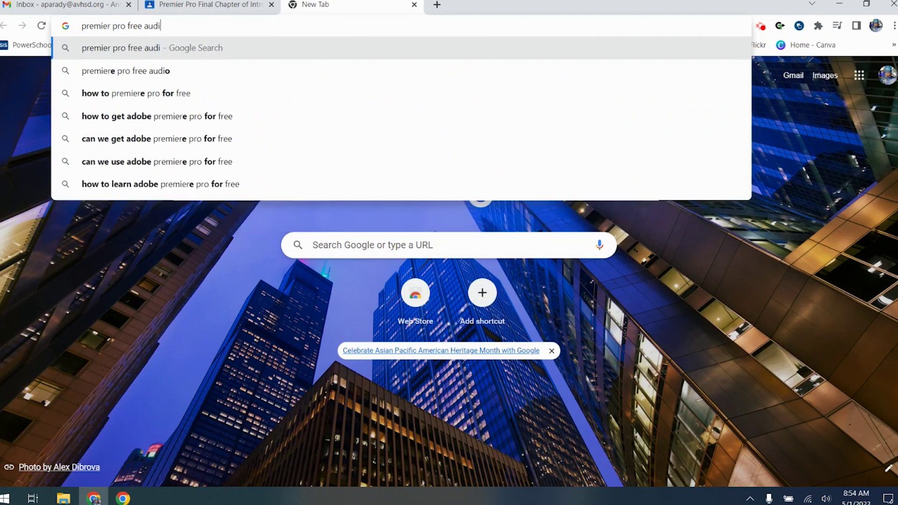
text(o)
key(Return)
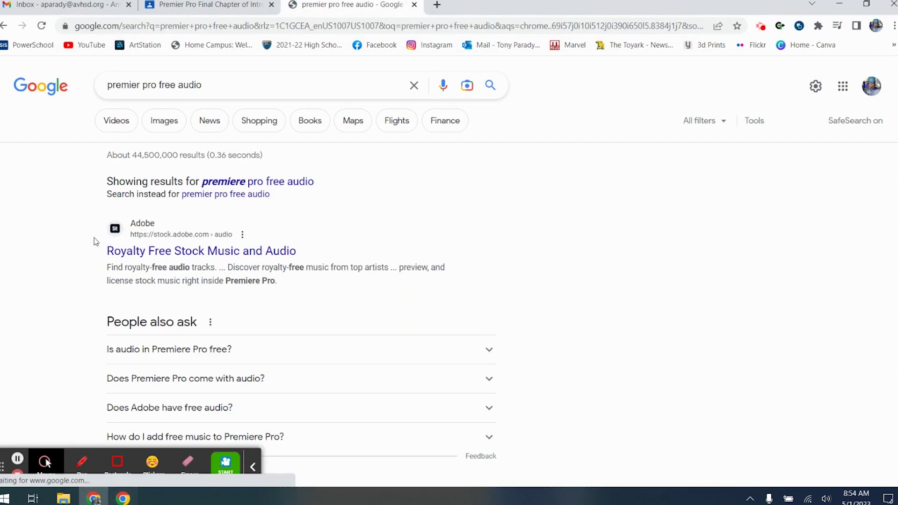
scroll(188, 279, down, 5)
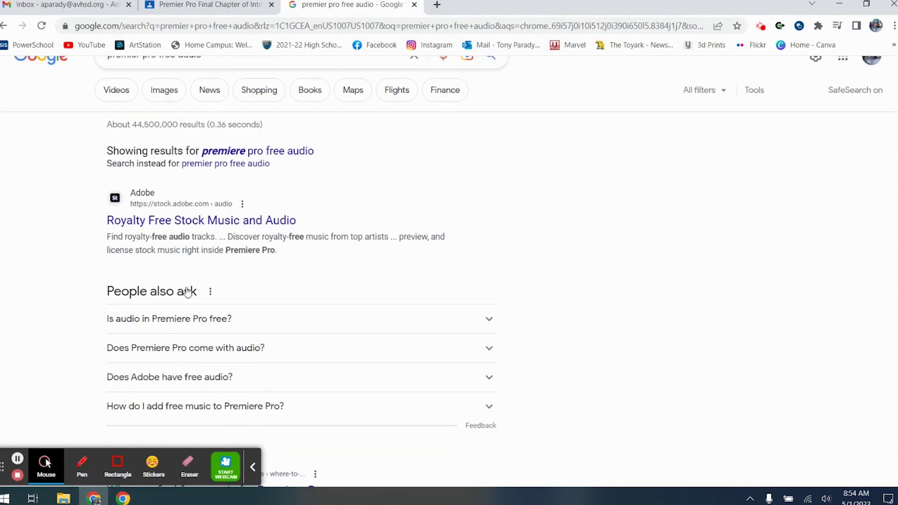
scroll(218, 316, down, 2)
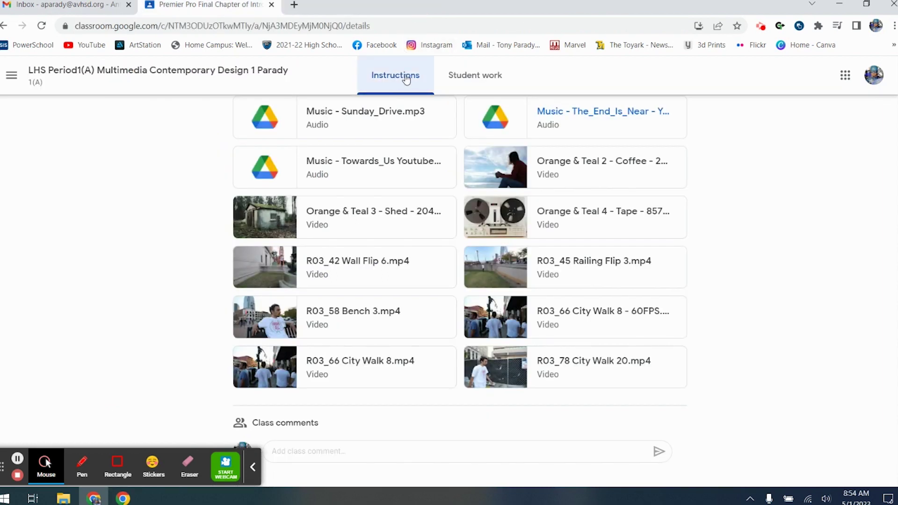
click(838, 6)
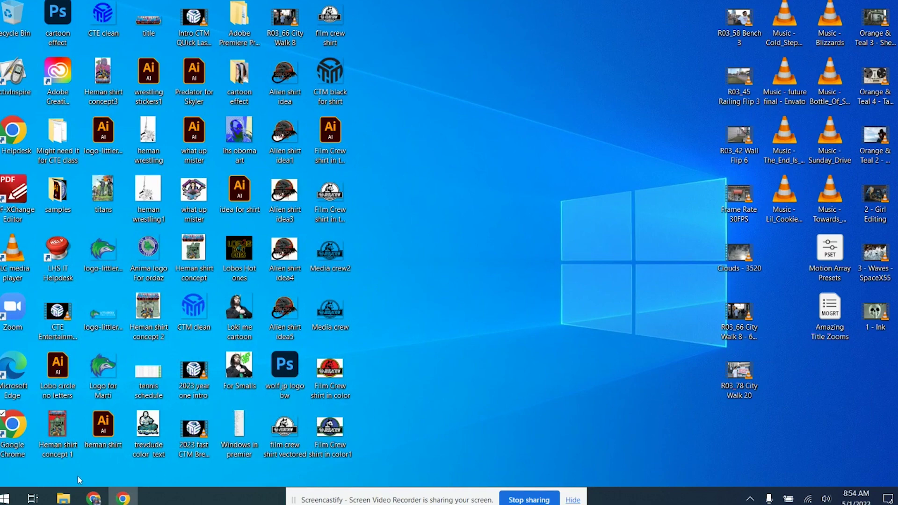
- Launch Adobe Premiere Pro 2022 from the Start menu and start a New Project
click(6, 497)
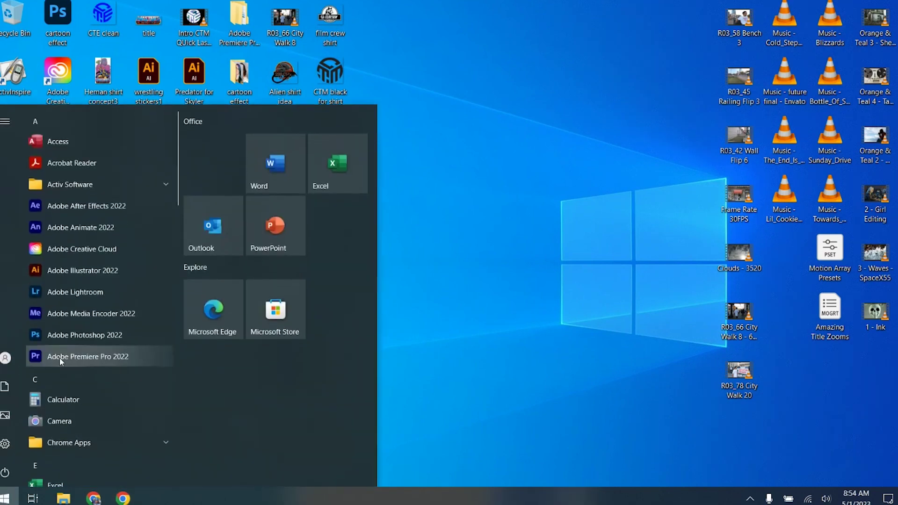
click(60, 358)
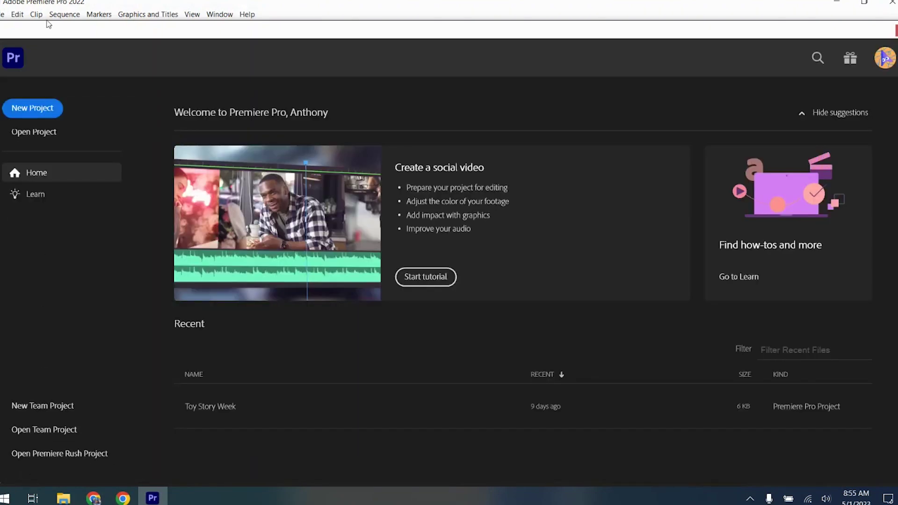
click(35, 108)
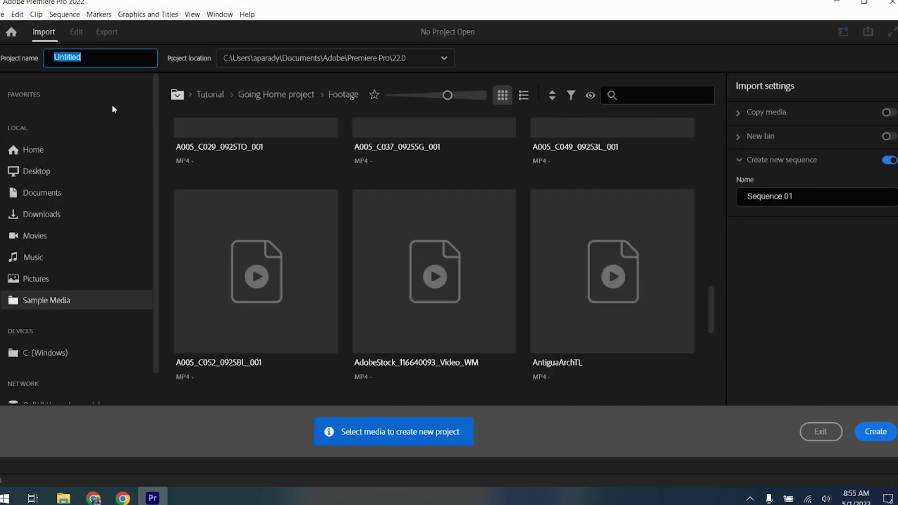
- Name the project 'Monday' and create it without selecting any sample clips
text(Monday)
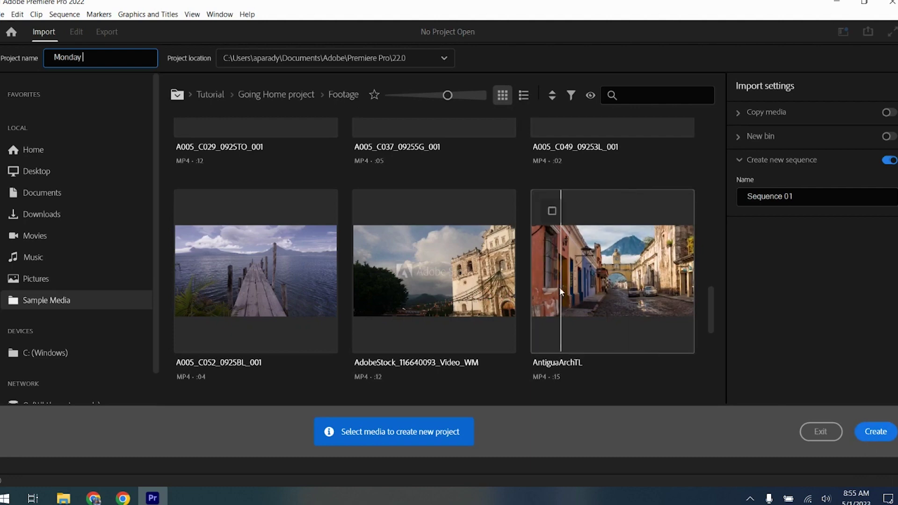
scroll(421, 279, up, 5)
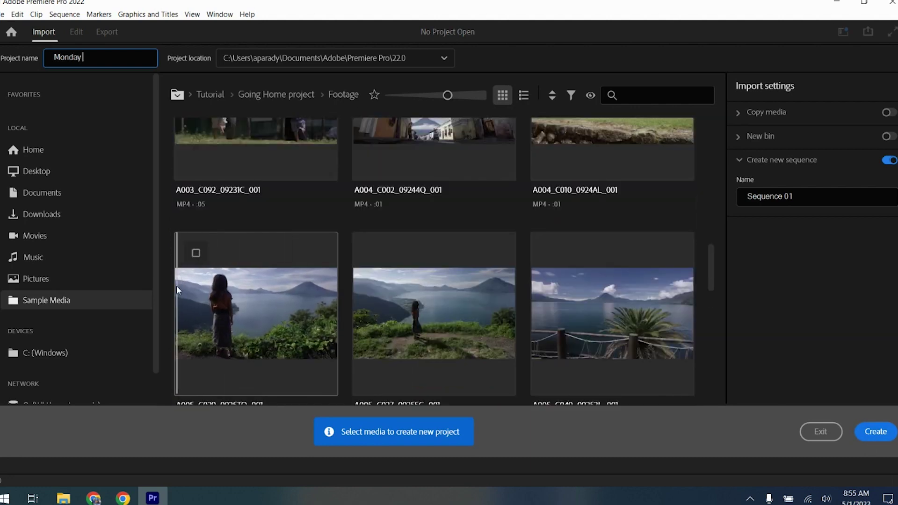
scroll(417, 289, up, 5)
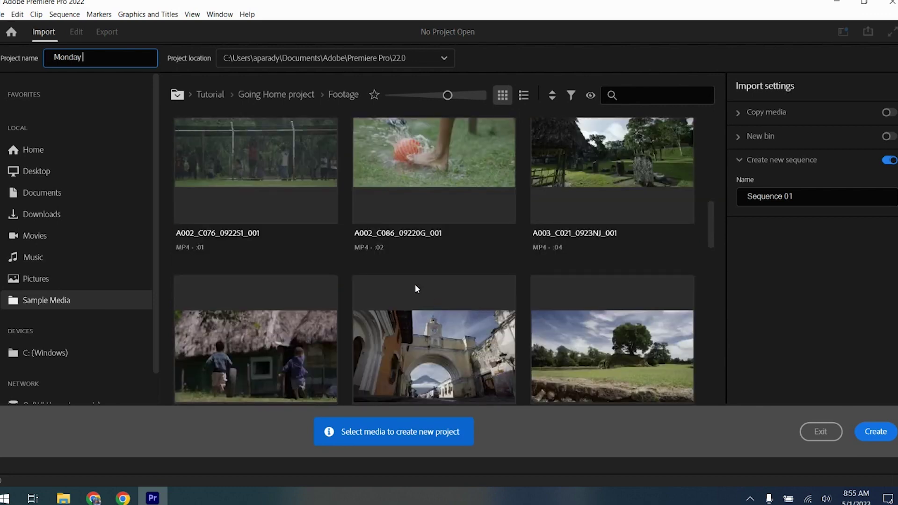
scroll(475, 299, up, 5)
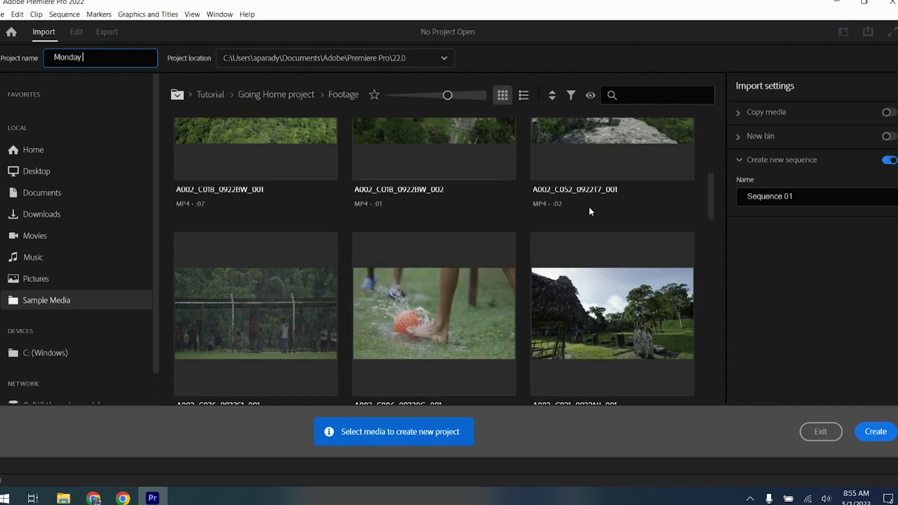
click(886, 434)
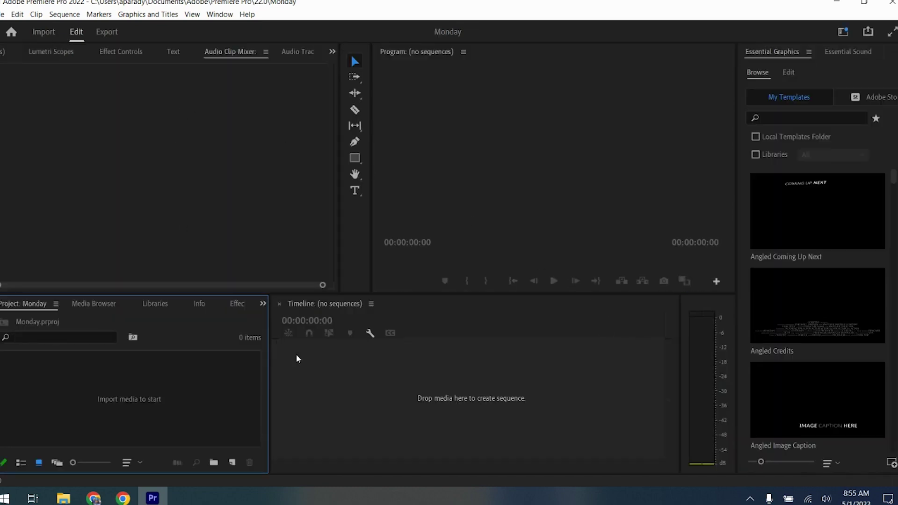
- Switch to a different workspace layout from Window > Workspaces
click(219, 14)
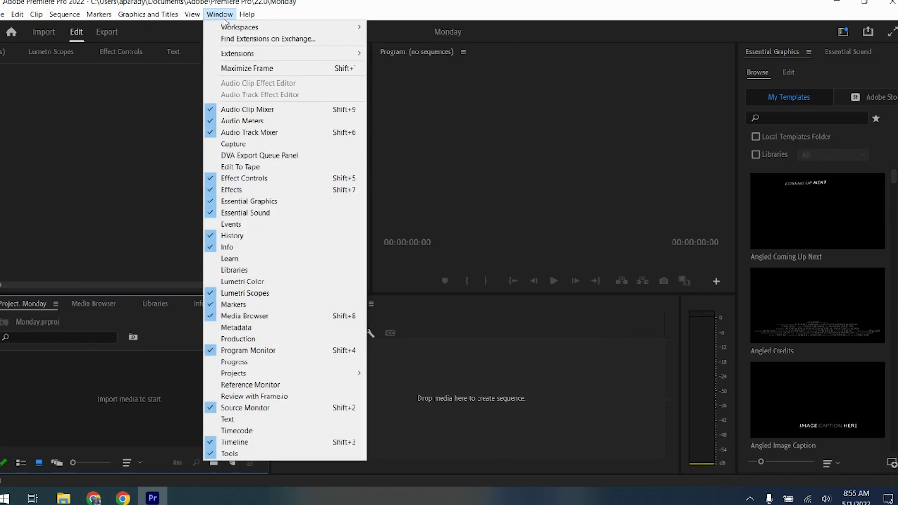
mouse_move(238, 29)
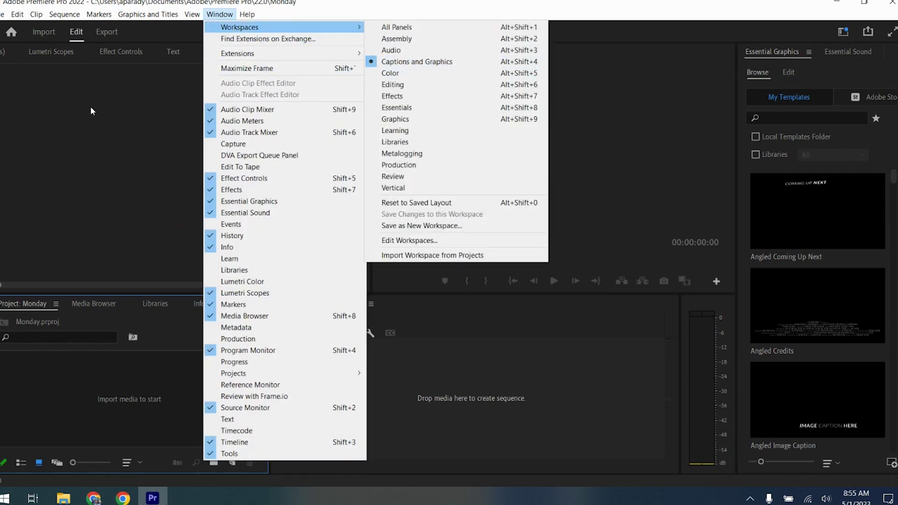
click(415, 63)
- Import Orange & Teal 3 - Shed - 20462 from the Downloads folder
click(2, 14)
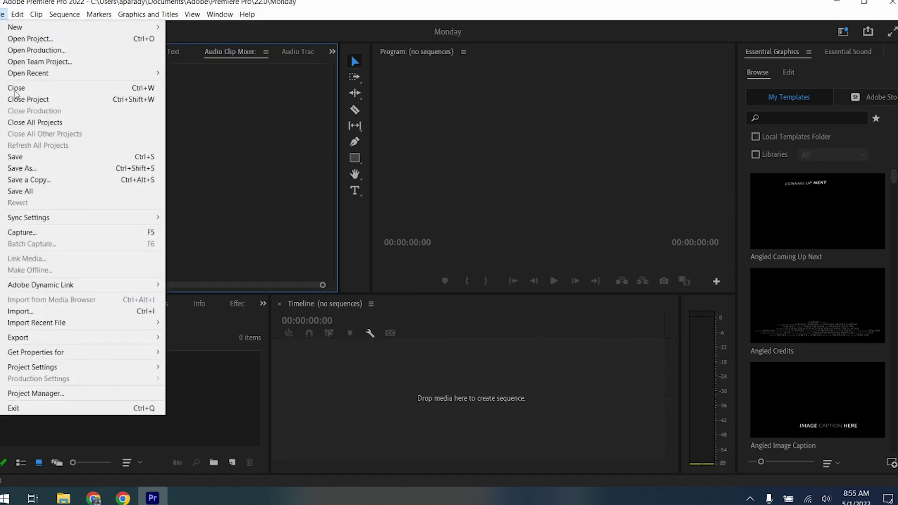
click(80, 315)
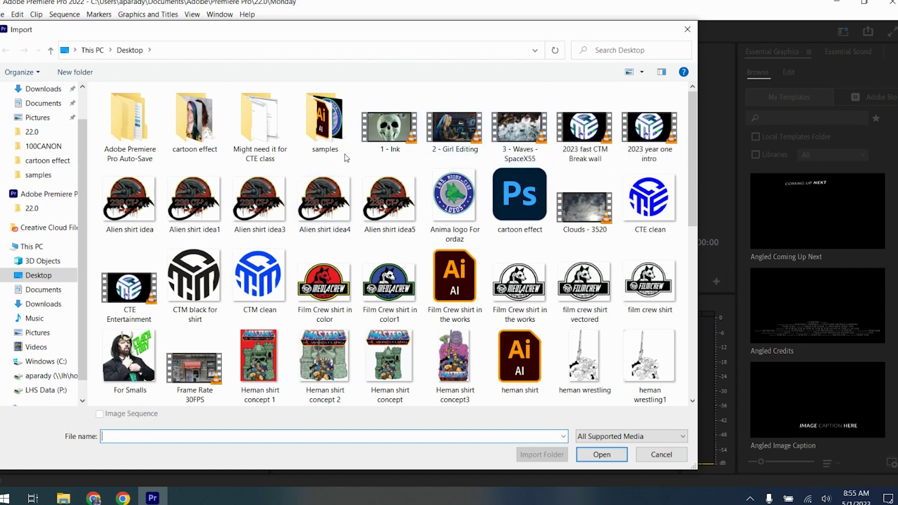
click(56, 301)
click(261, 140)
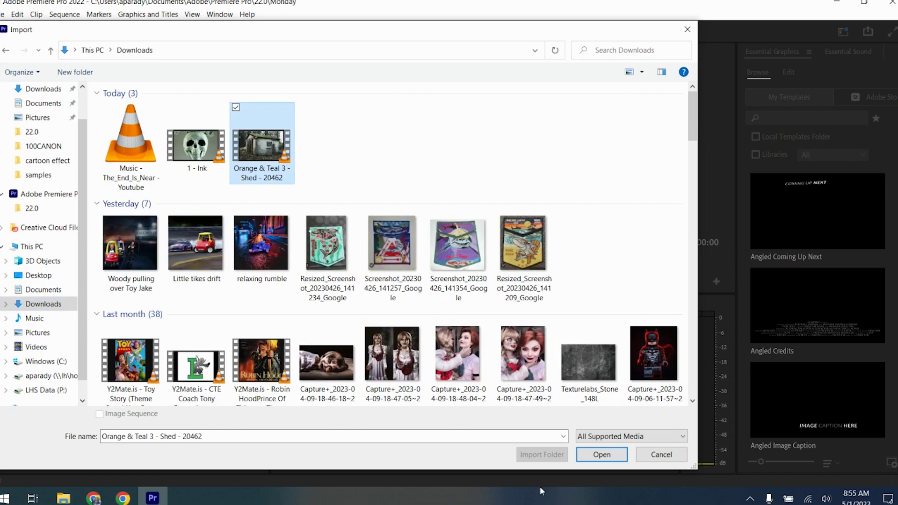
click(601, 455)
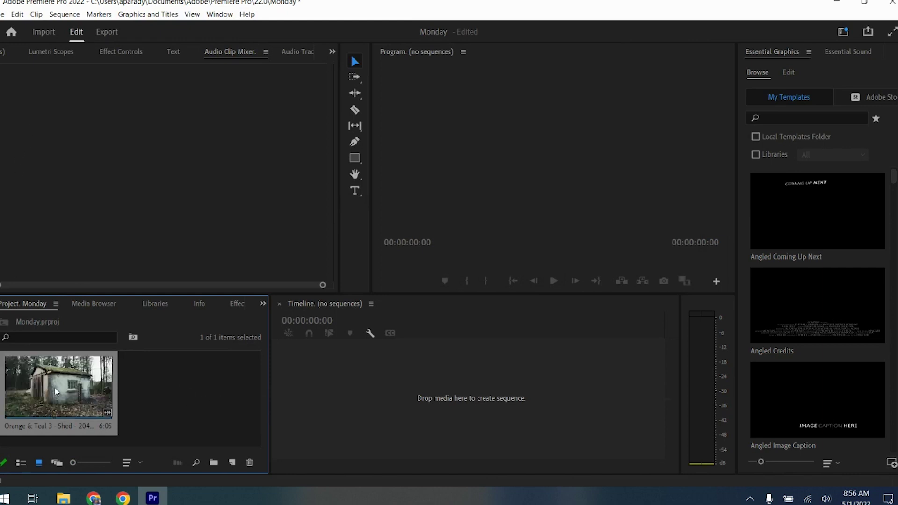
- Build a sequence from the Shed clip on the timeline and play it back
drag(55, 388, 349, 394)
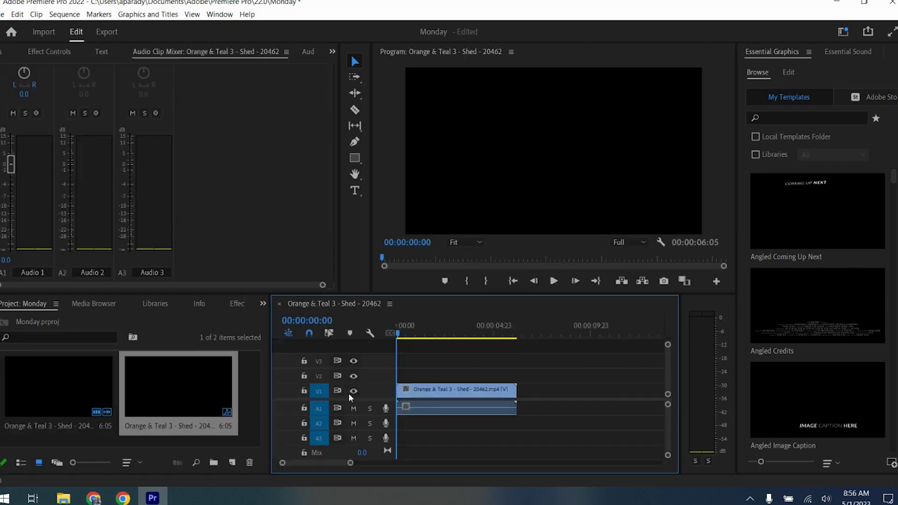
click(554, 281)
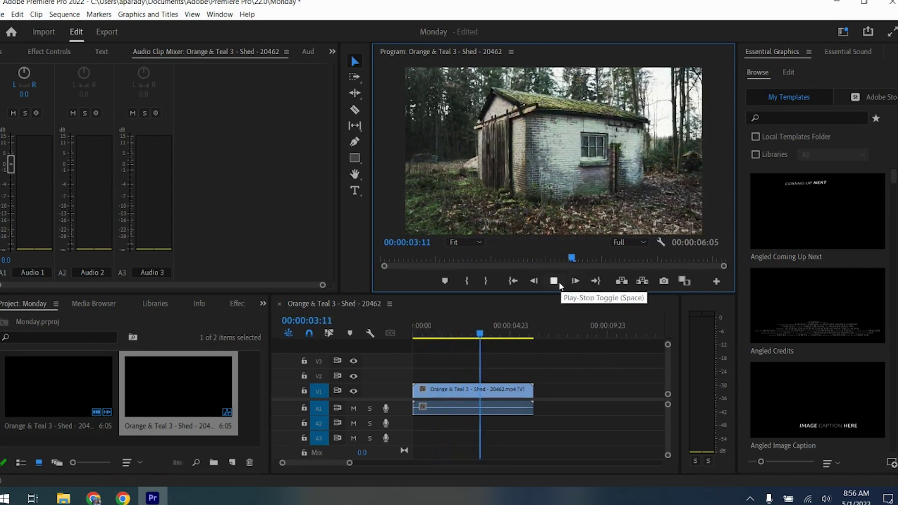
click(553, 281)
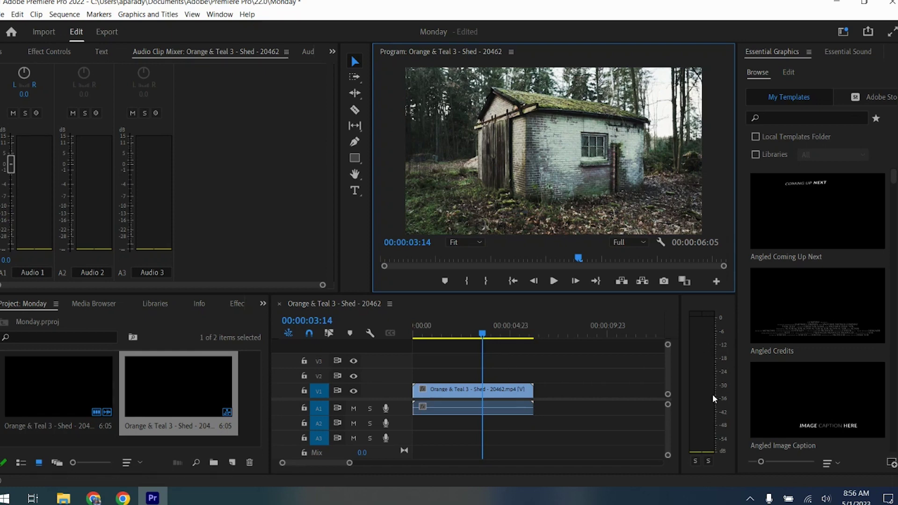
- Delete the Shed clip's A1 audio with V1 locked, then unlock V1 and rewind to 00:00:00:00
click(467, 410)
click(304, 390)
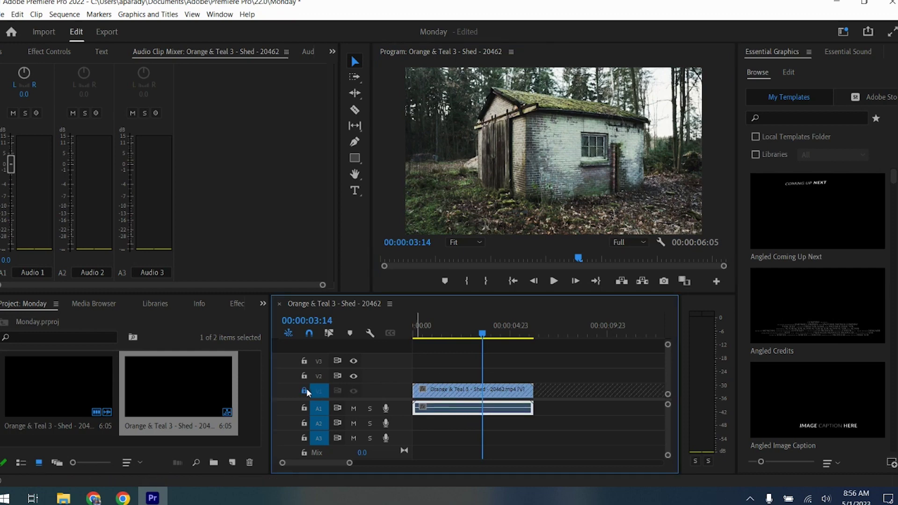
key(Delete)
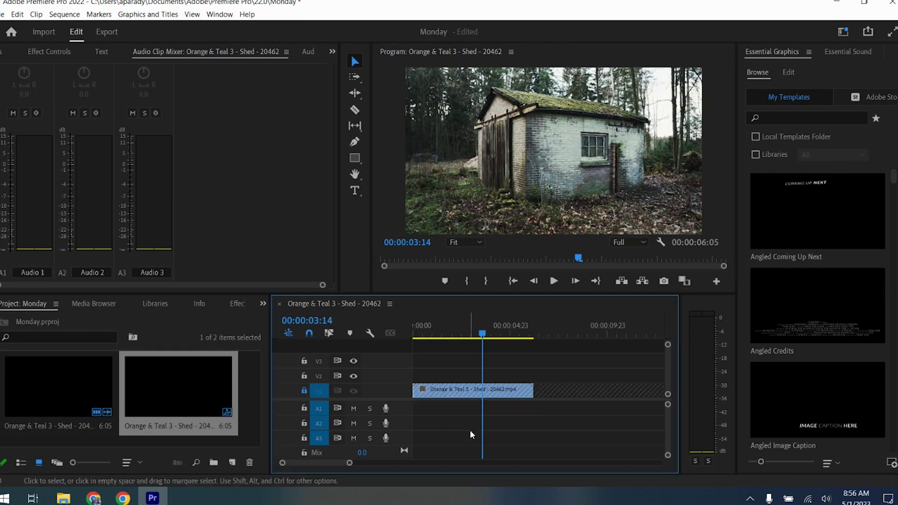
click(304, 390)
drag(481, 334, 411, 355)
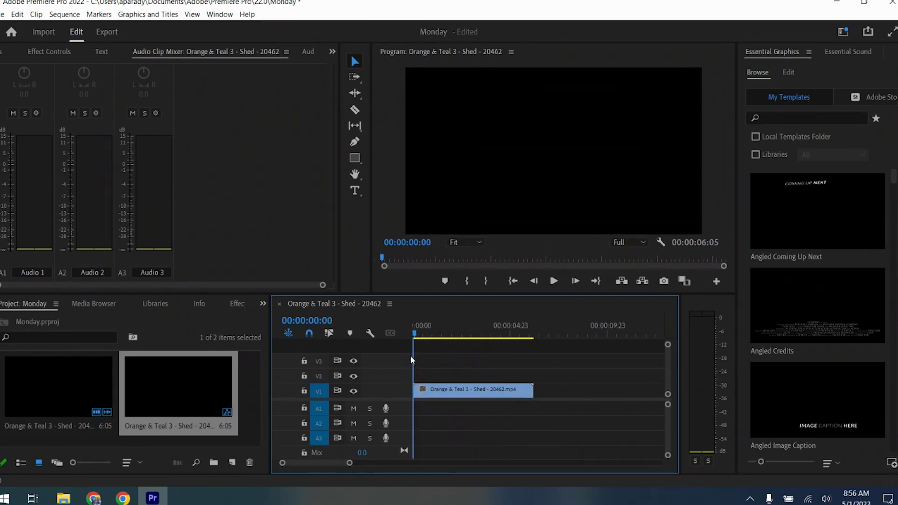
- Import 1 - Ink from Downloads and place it on V1 right after the shed clip
click(4, 15)
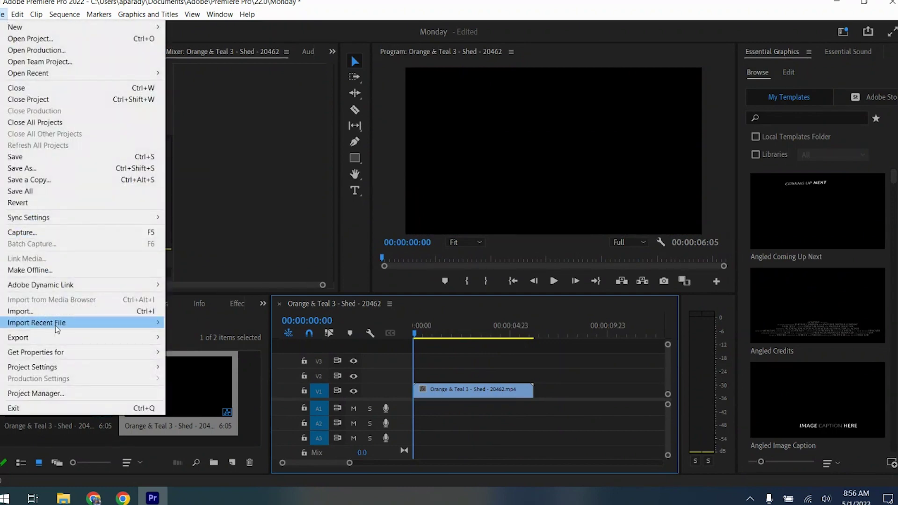
click(63, 312)
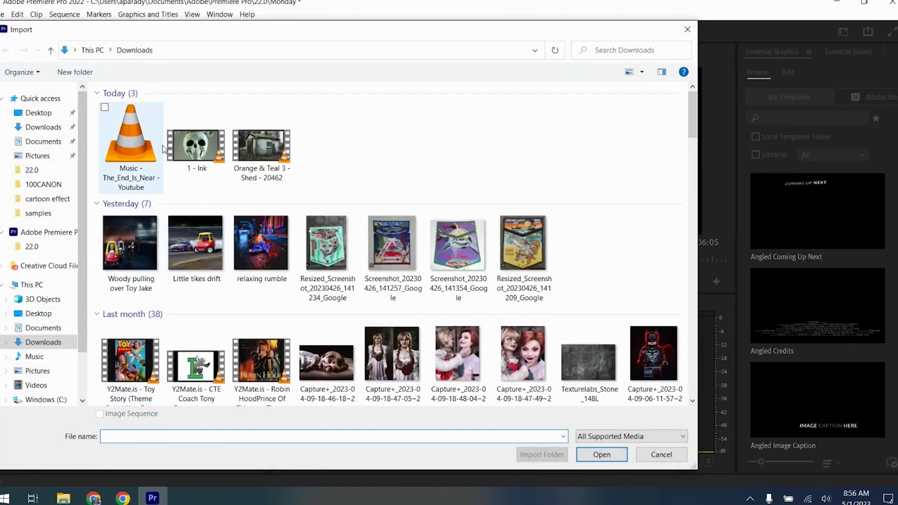
click(186, 142)
click(601, 455)
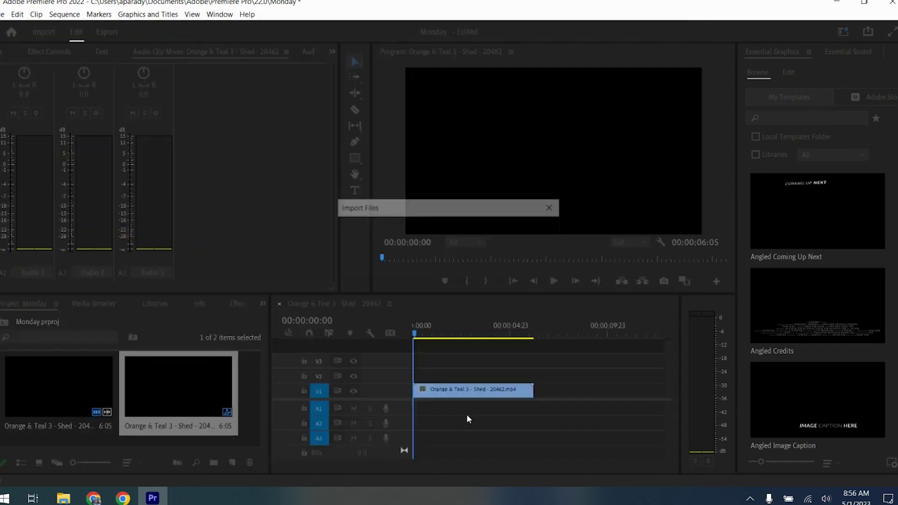
mouse_move(230, 402)
mouse_down()
mouse_move(567, 414)
mouse_move(537, 389)
mouse_up()
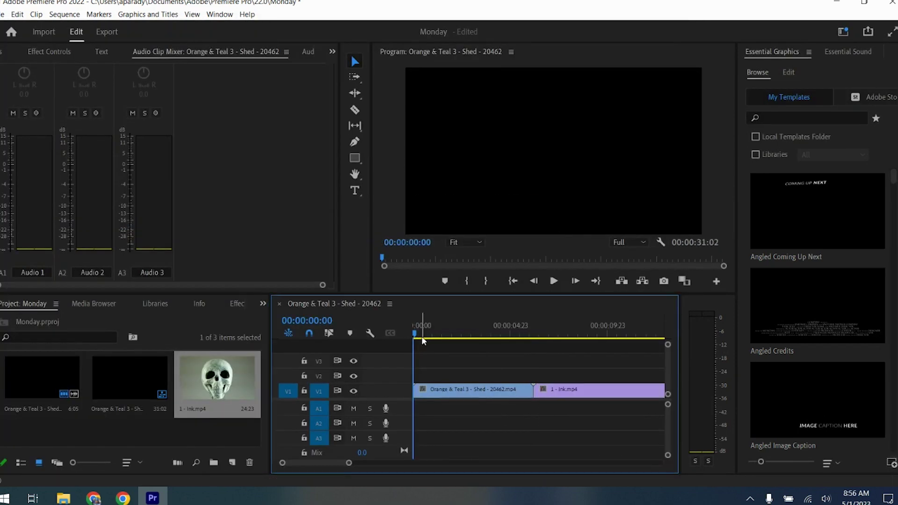
- Scrub and play the sequence around the shed-to-skull cut near 07:13 to check it
drag(414, 334, 514, 333)
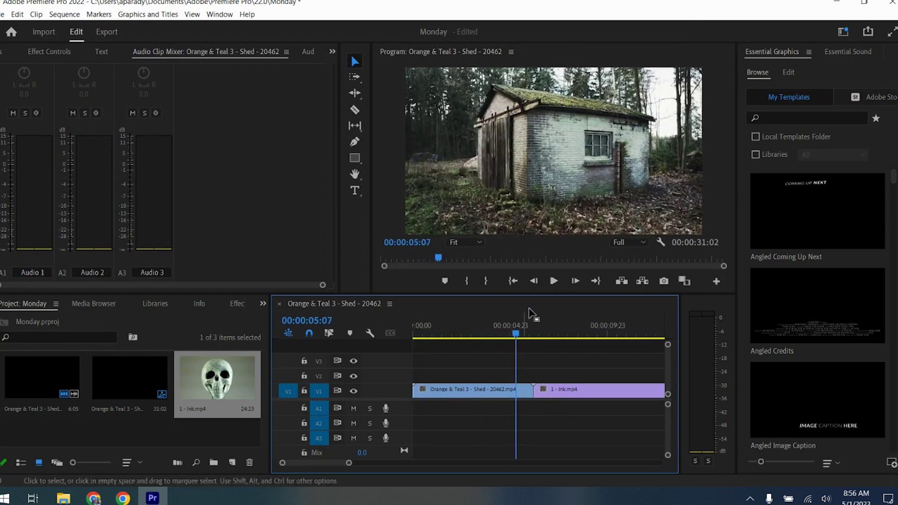
click(554, 281)
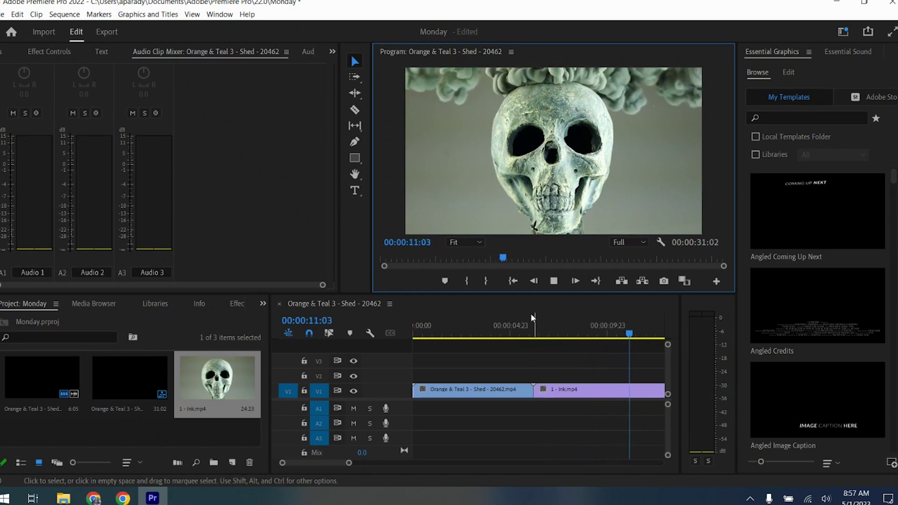
click(553, 280)
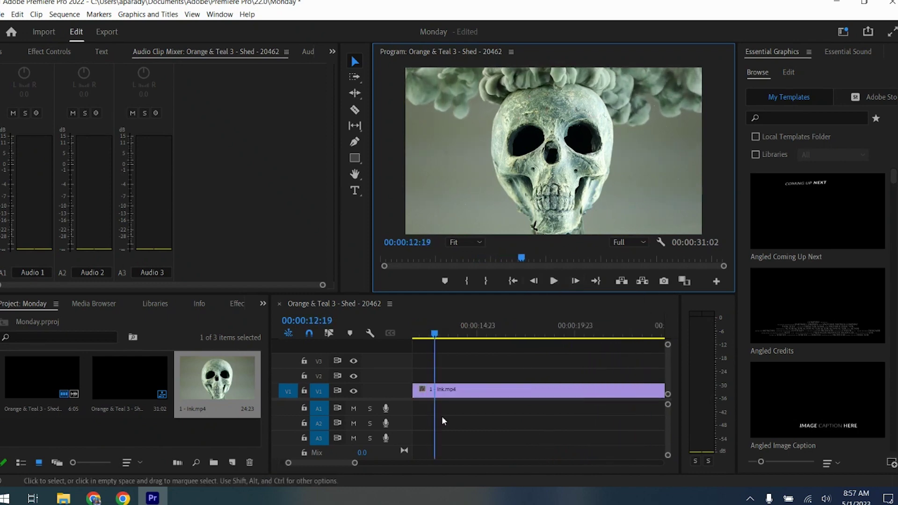
drag(354, 463, 403, 462)
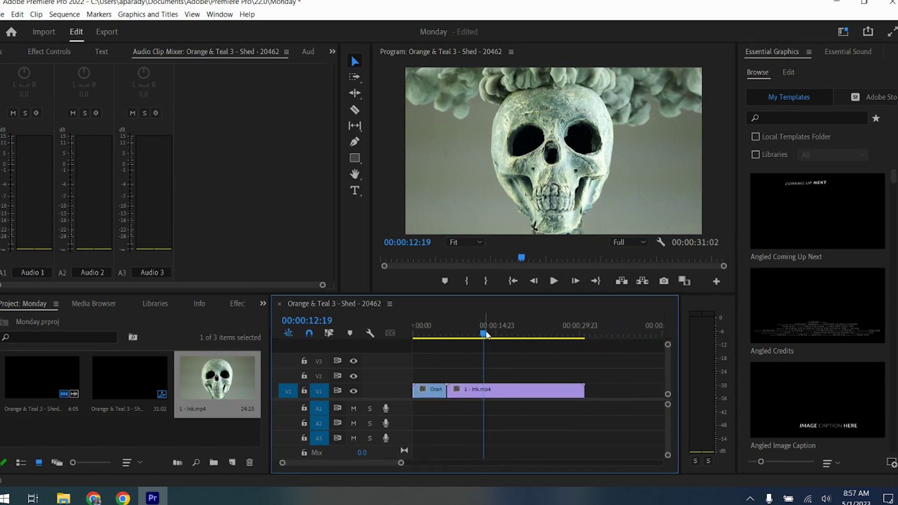
click(466, 334)
drag(425, 335, 455, 351)
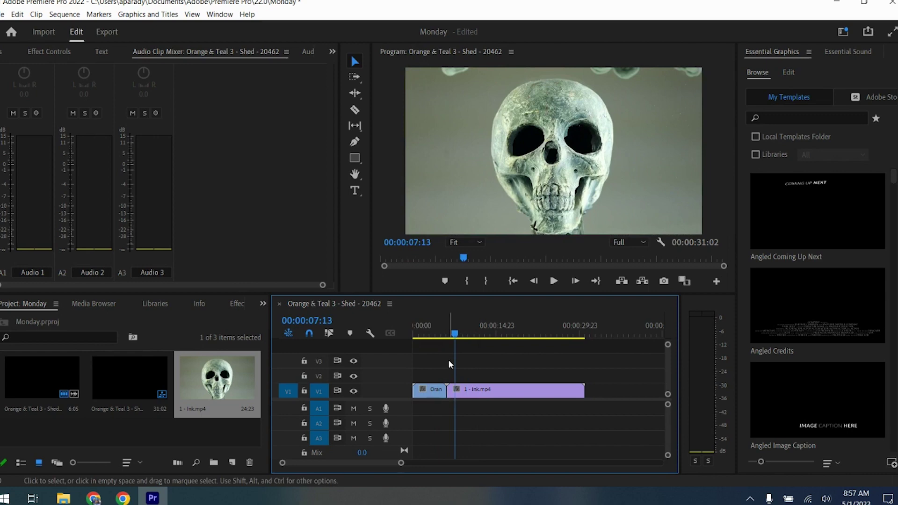
click(467, 391)
click(555, 284)
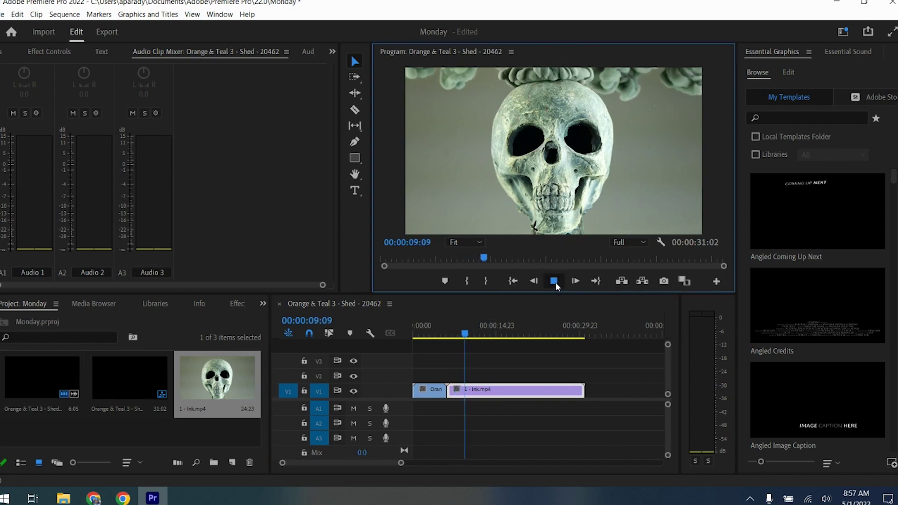
right_click(517, 394)
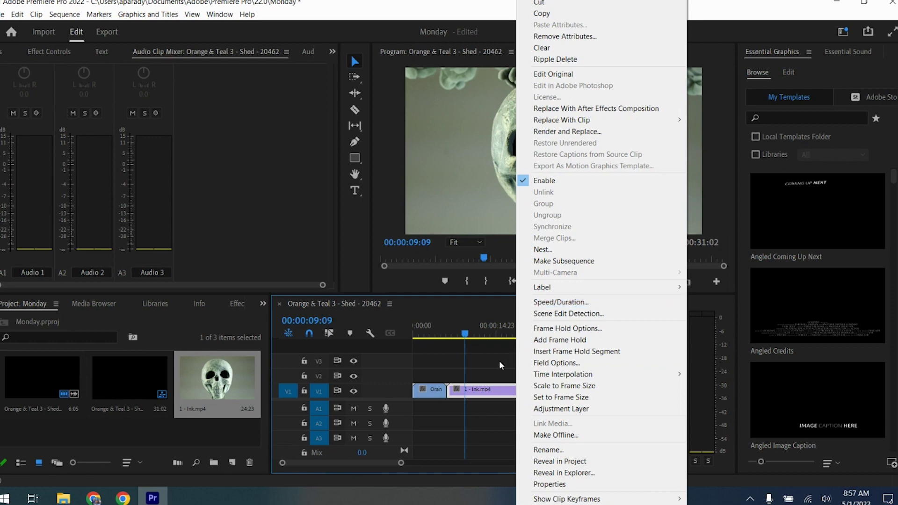
- Set the 1 - Ink clip's Speed/Duration to 300% and play back the 00:00:14:12 sequence
click(499, 379)
click(489, 390)
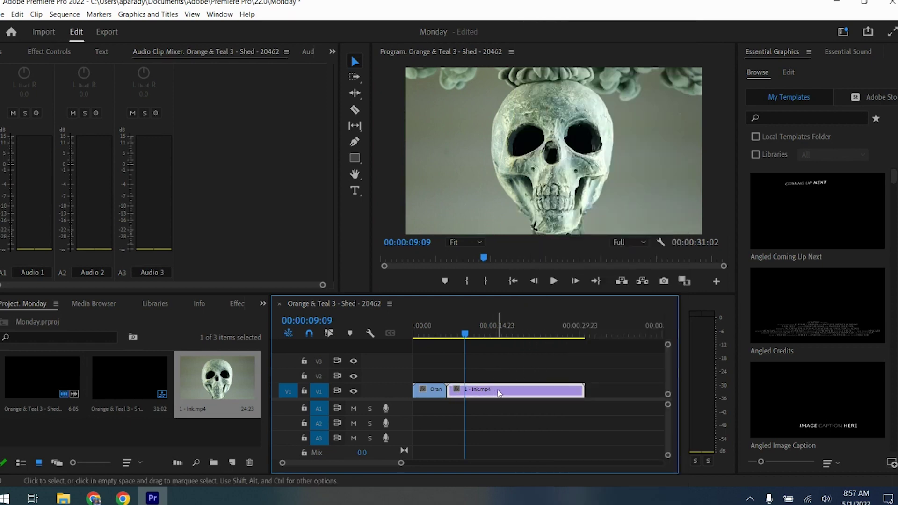
right_click(501, 392)
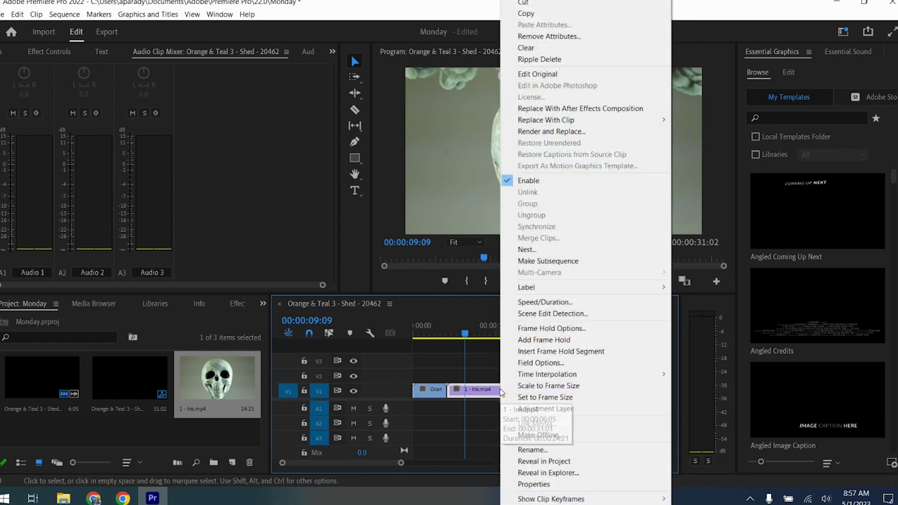
click(535, 302)
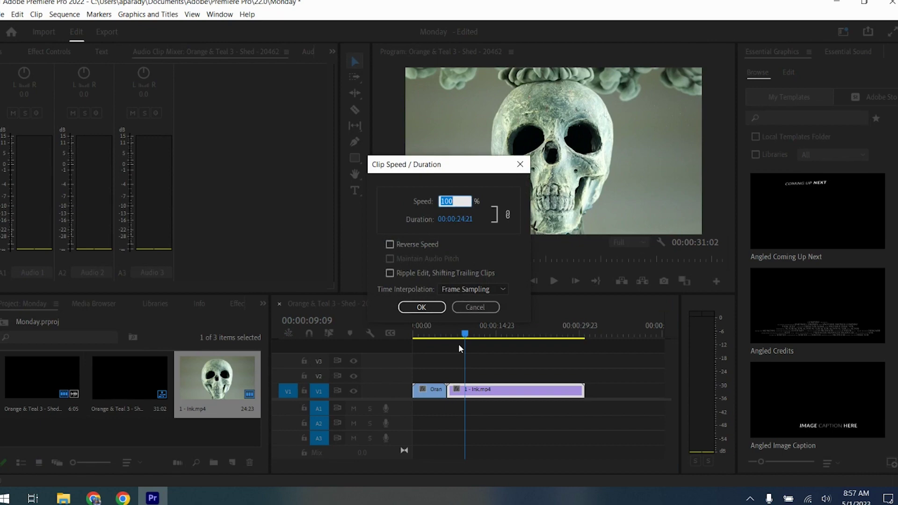
text(300)
click(422, 308)
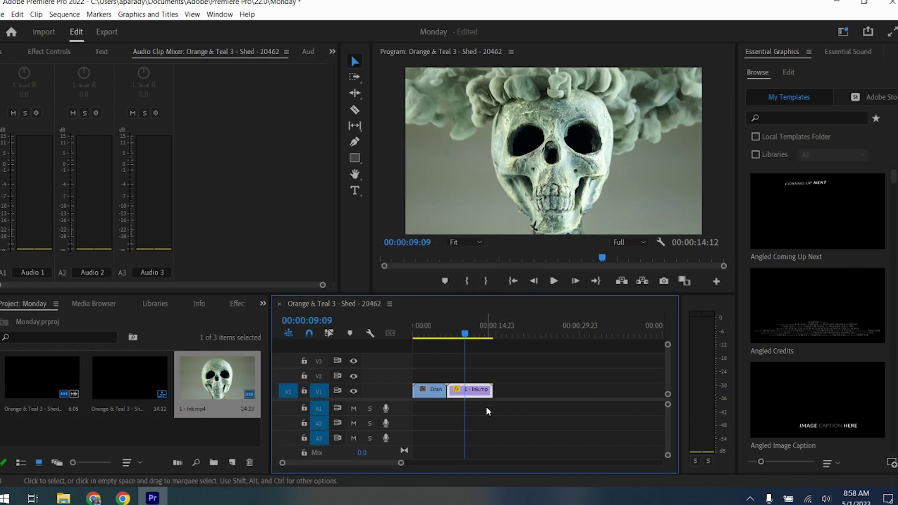
drag(461, 334, 438, 333)
click(553, 281)
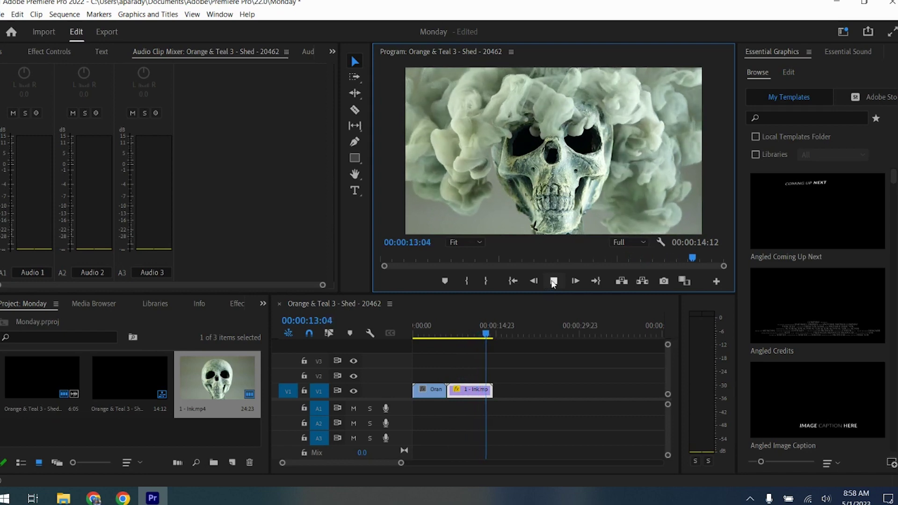
- Turn on Reverse Speed for the 300% skull (Ink) clip
click(553, 281)
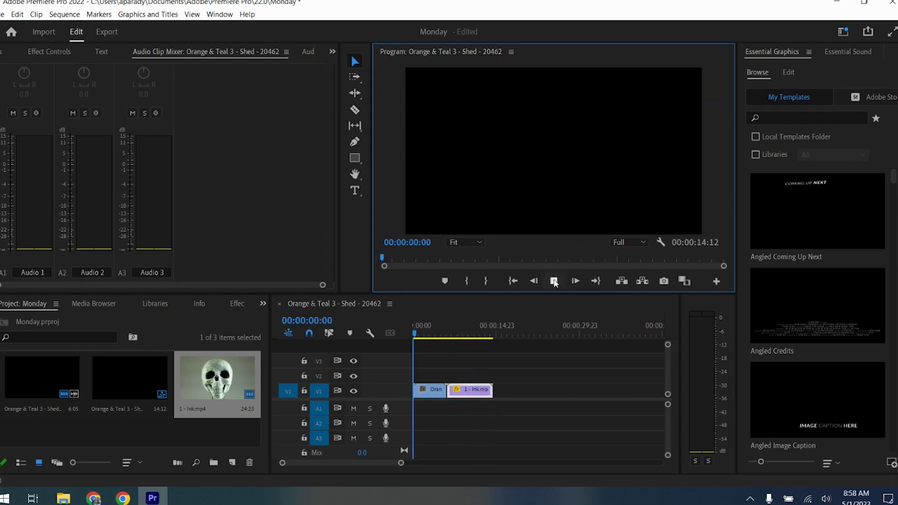
click(553, 281)
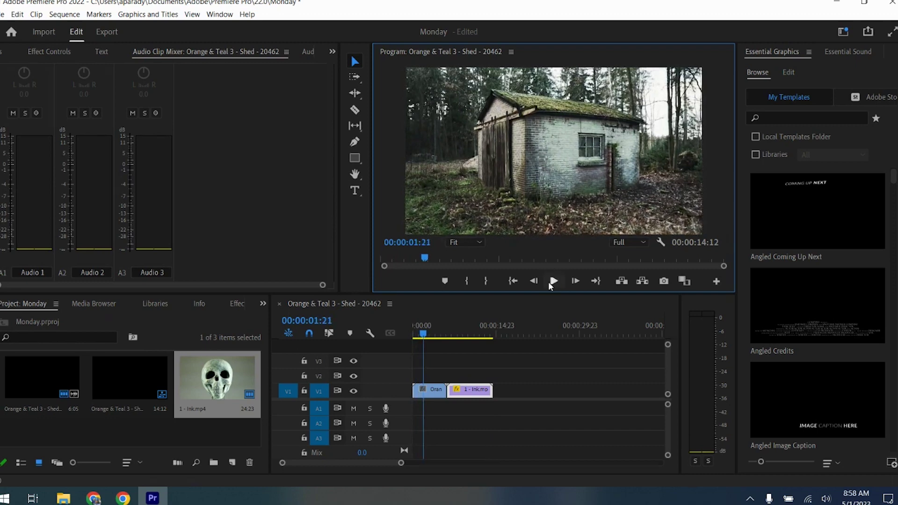
drag(439, 337, 459, 335)
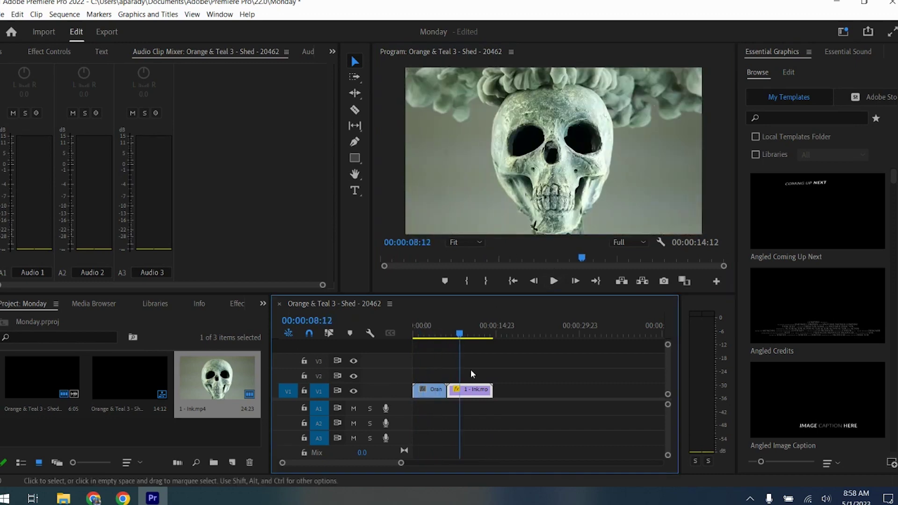
right_click(476, 391)
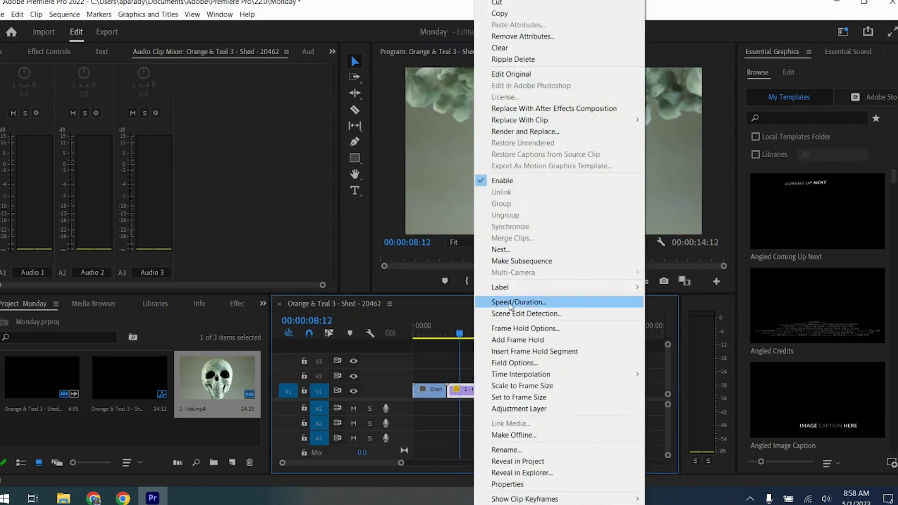
click(504, 303)
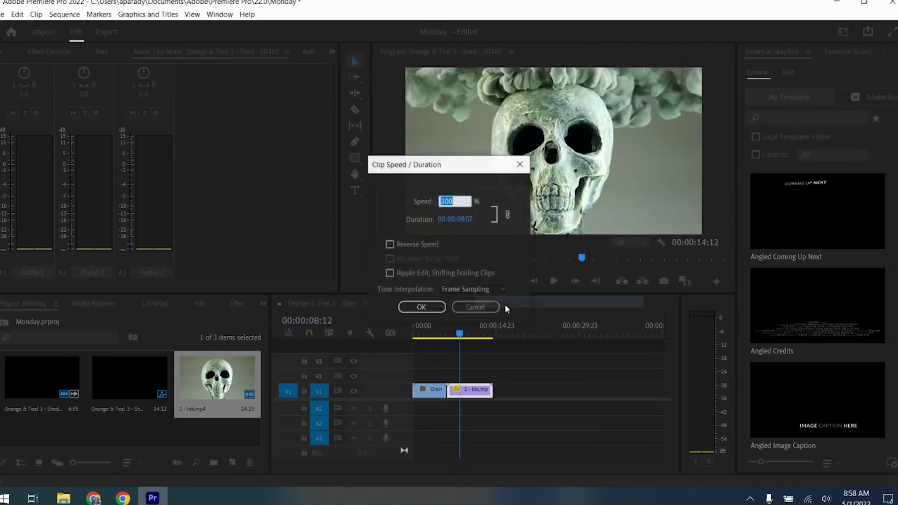
click(390, 244)
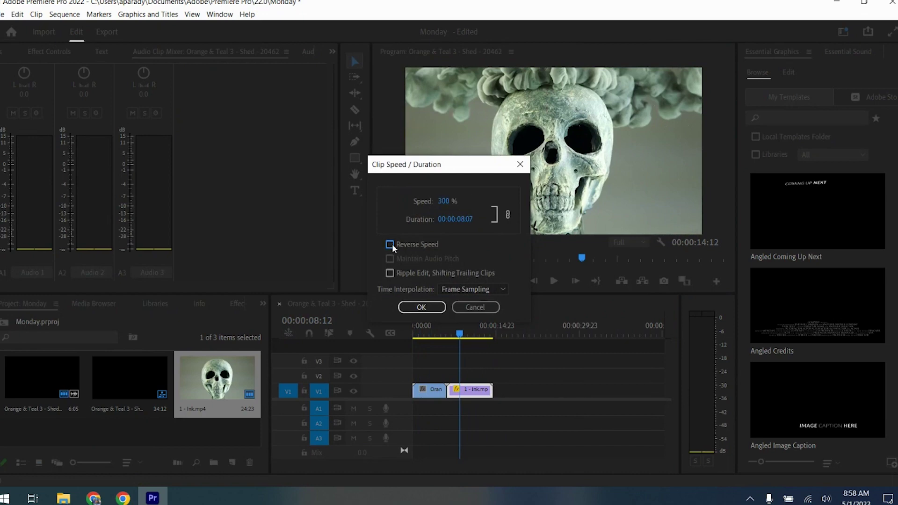
click(433, 307)
- Play the sequence from the shed clip to check the reversed skull clip
drag(460, 333, 438, 333)
click(555, 281)
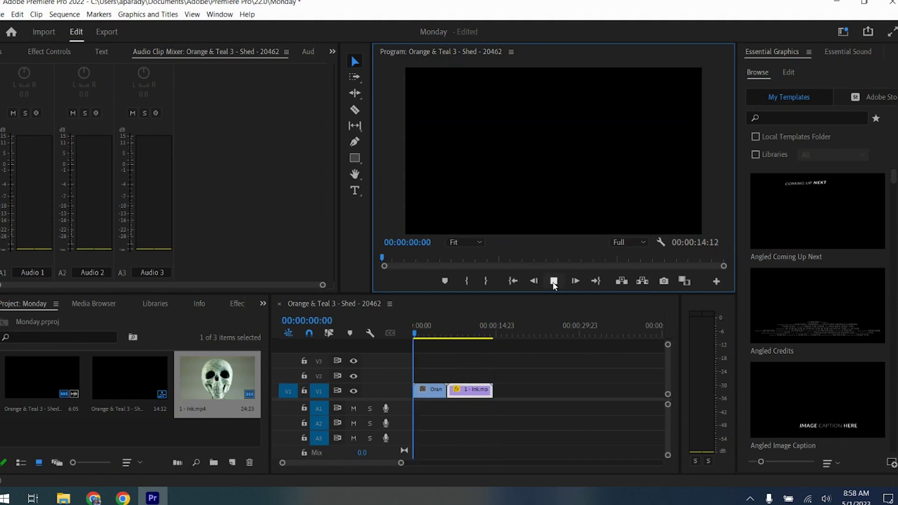
click(553, 281)
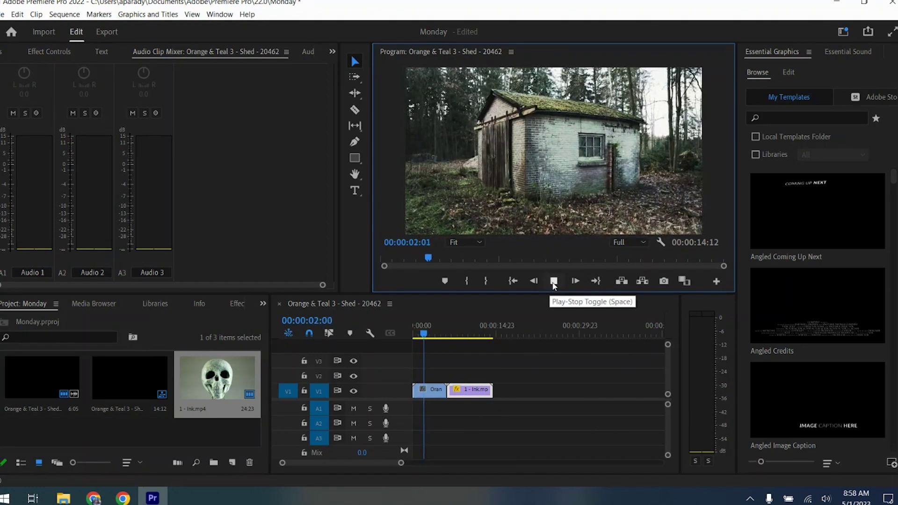
- Lower the shed clip's speed by entering 8 in Speed/Duration
click(553, 281)
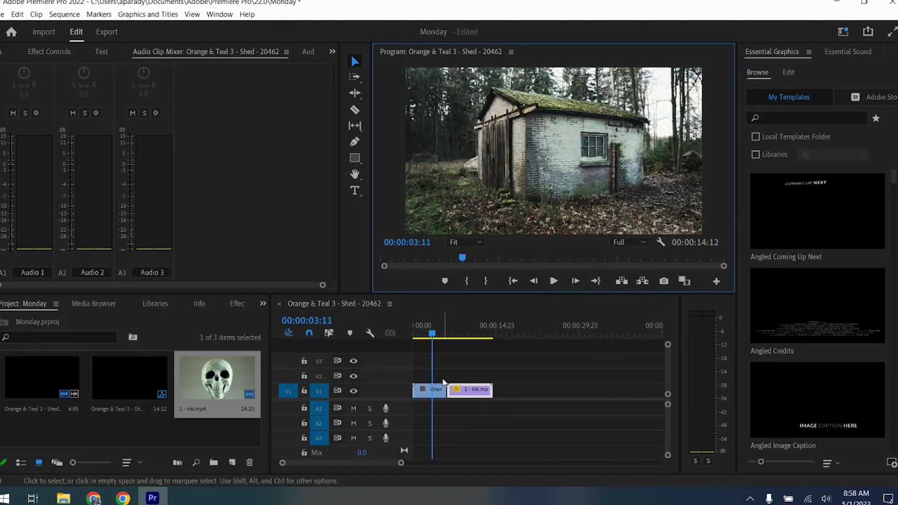
click(434, 390)
right_click(435, 392)
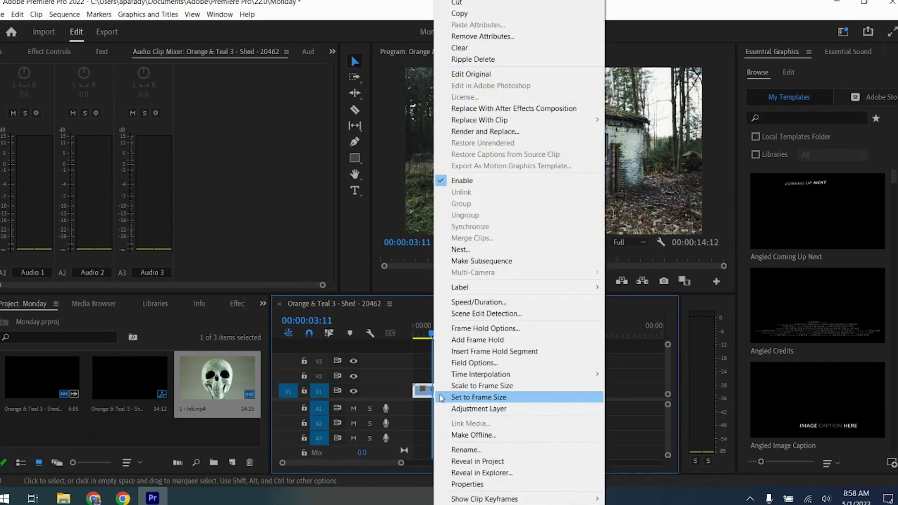
click(484, 302)
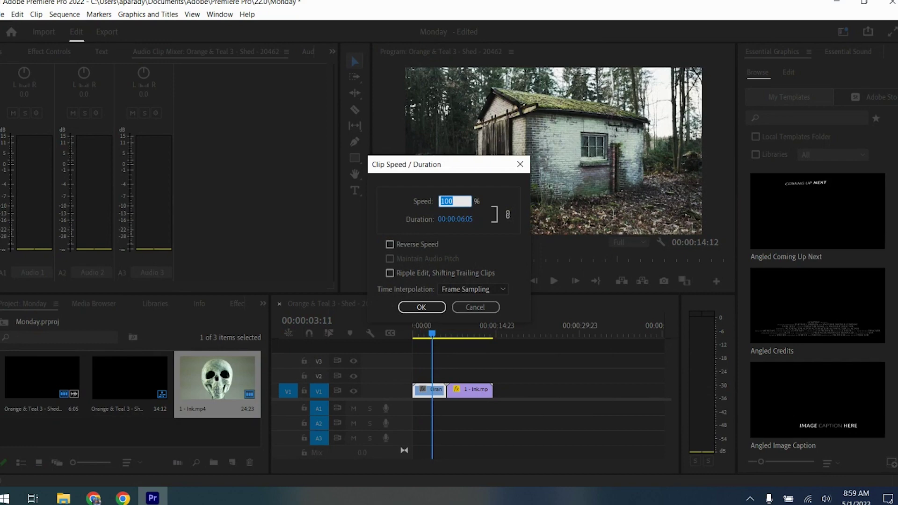
text(80)
click(421, 308)
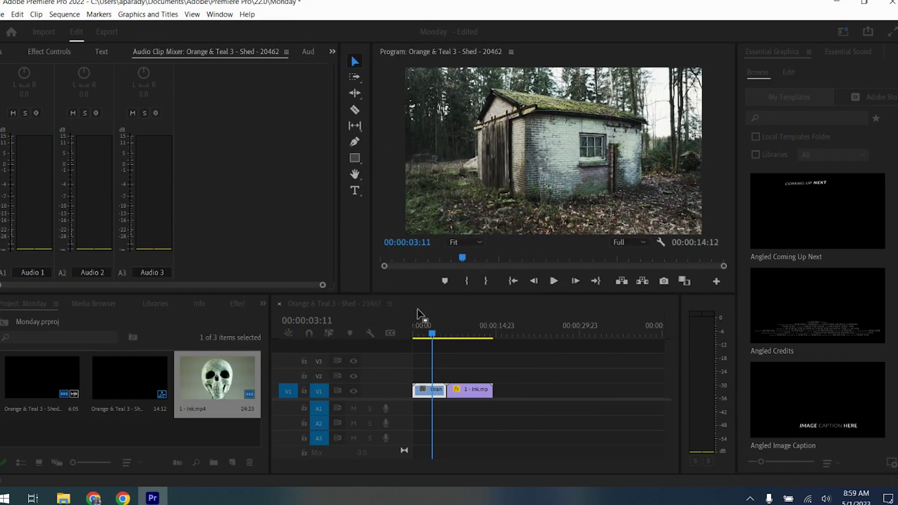
- Play the sequence from the start to check the slower shed clip
drag(431, 333, 397, 329)
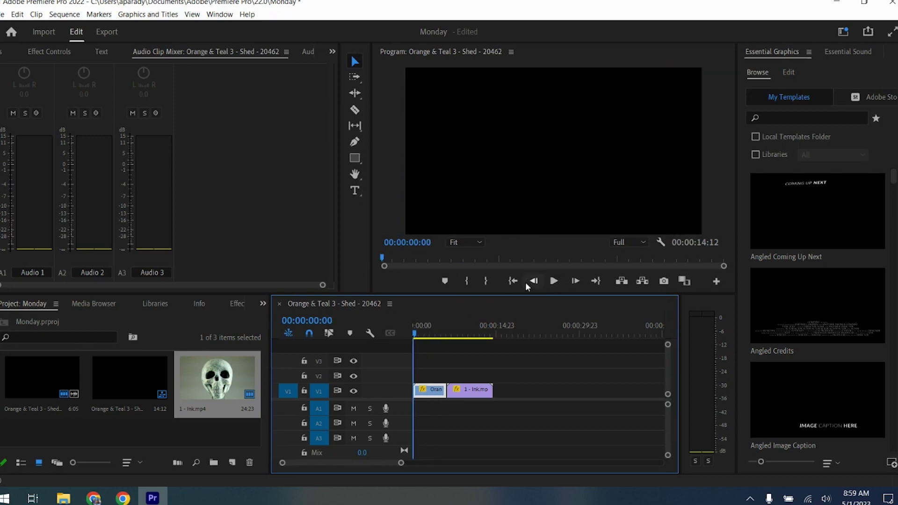
click(553, 282)
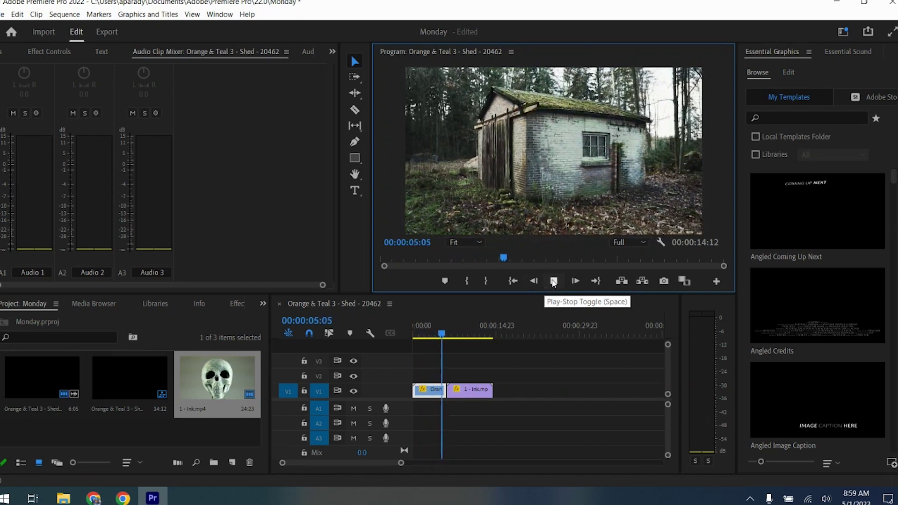
click(554, 281)
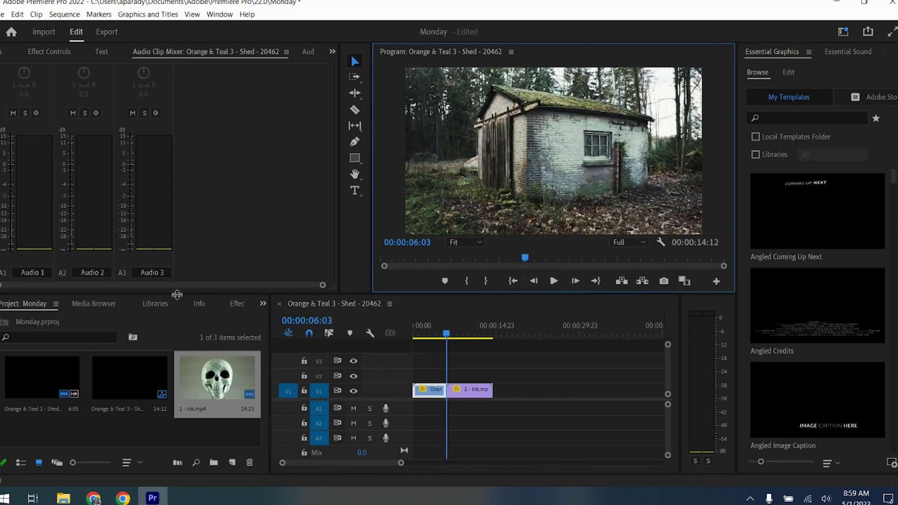
- Show the Effects library, then return the playhead into the shed clip
click(78, 342)
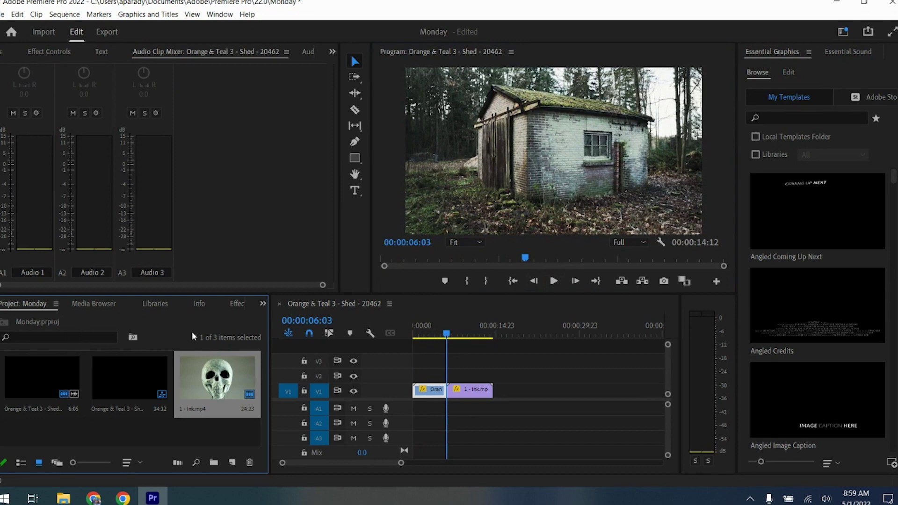
click(237, 305)
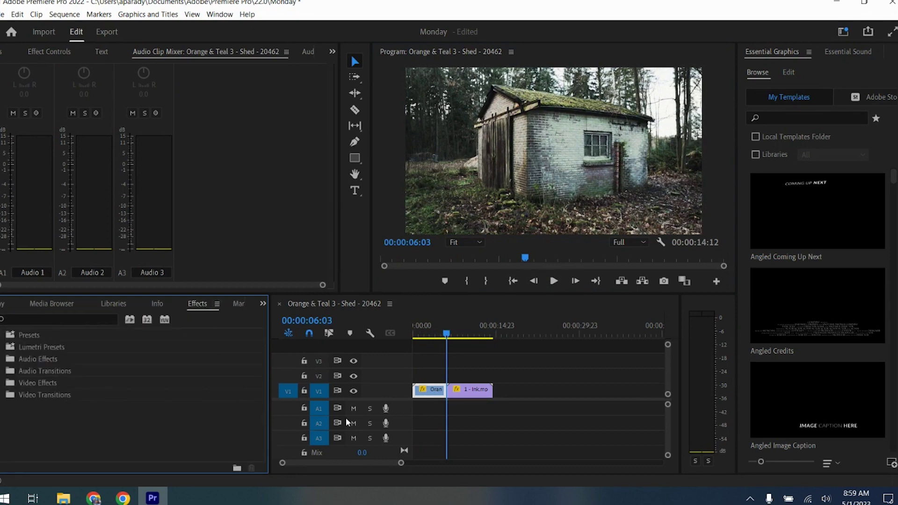
click(554, 281)
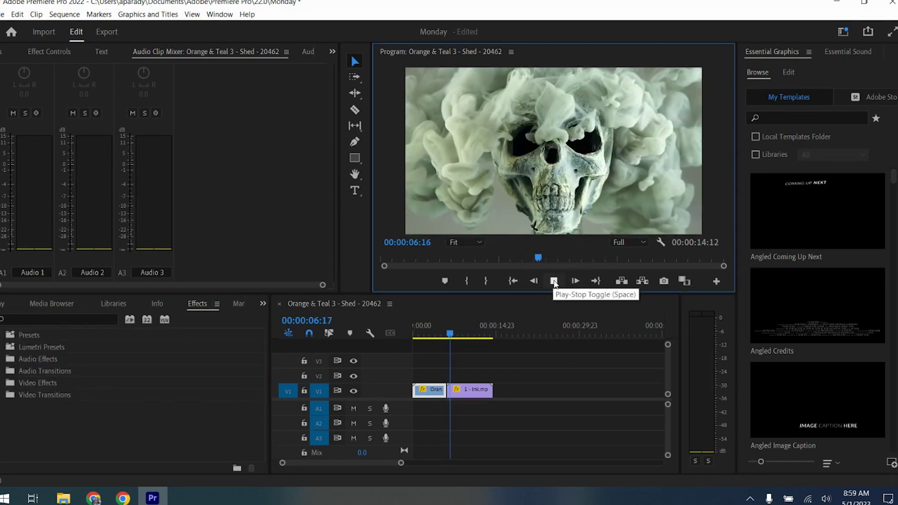
click(553, 281)
drag(456, 334, 421, 333)
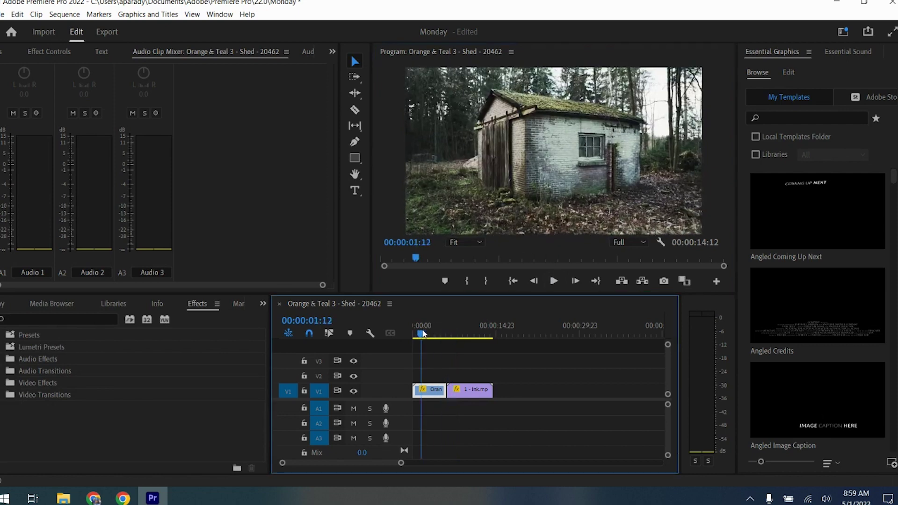
- Give the shed clip 75% speed, preview it, and expand the Video Transitions folder
right_click(430, 390)
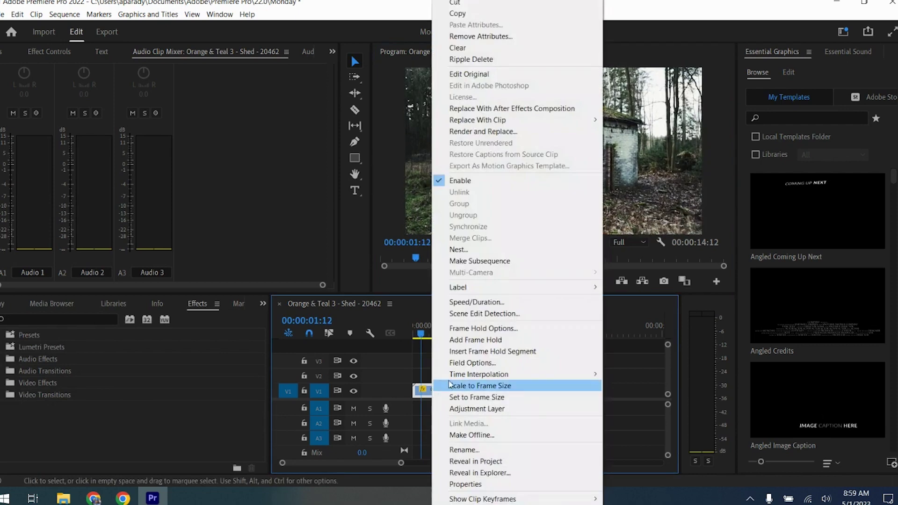
click(448, 302)
text(75)
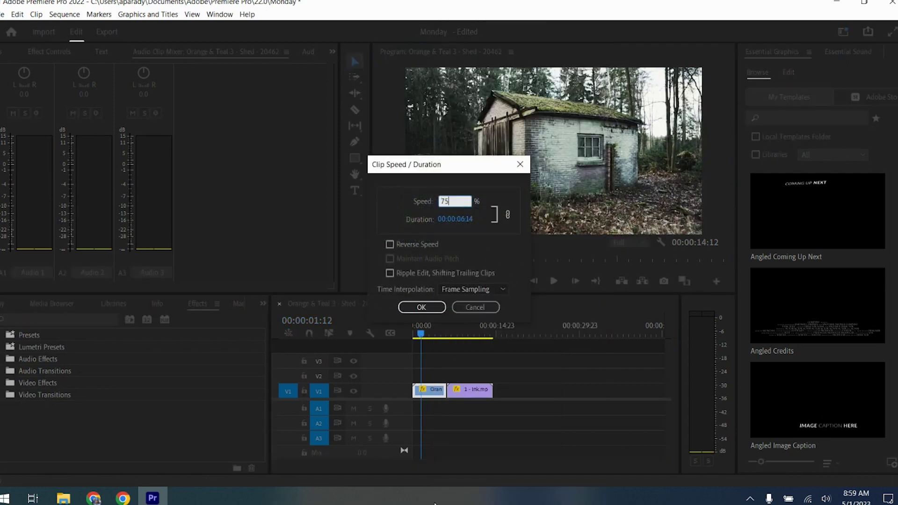
click(435, 309)
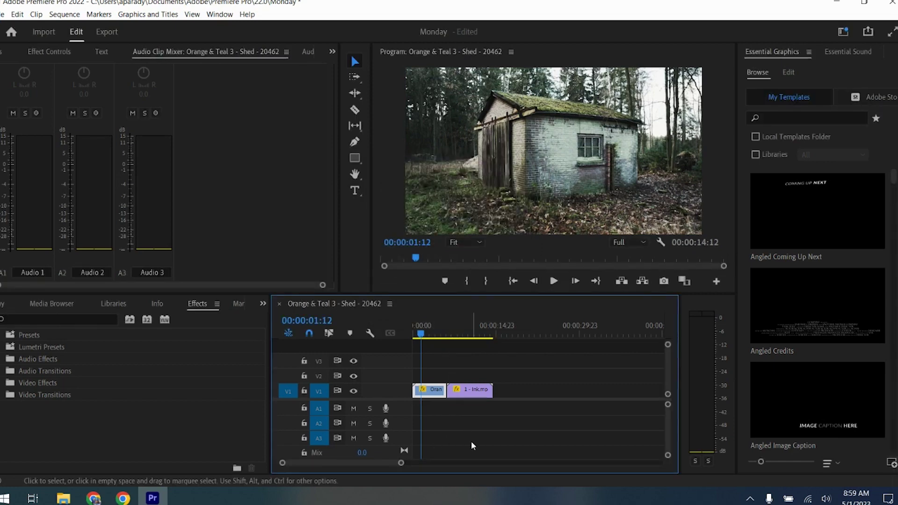
click(554, 281)
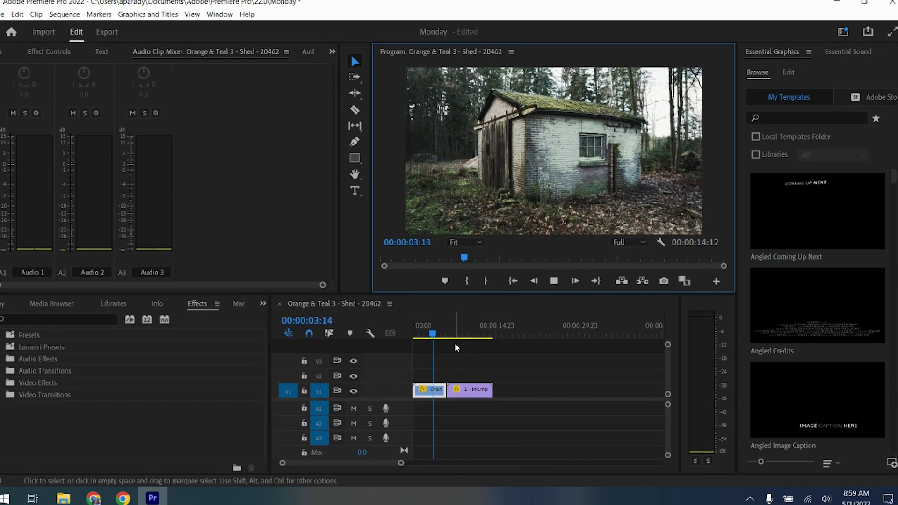
click(553, 281)
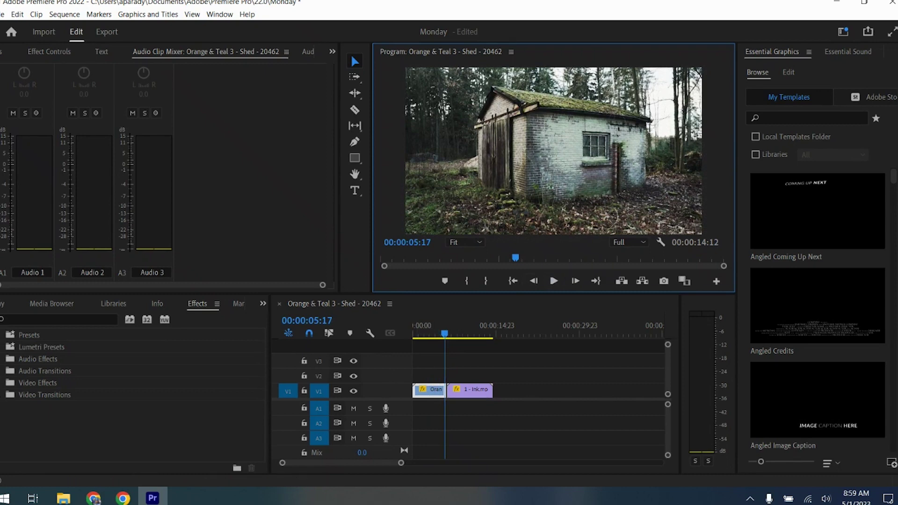
click(4, 395)
- Place an Obsolete Gradient Wipe on the shed-to-skull cut and play through it
scroll(14, 410, down, 2)
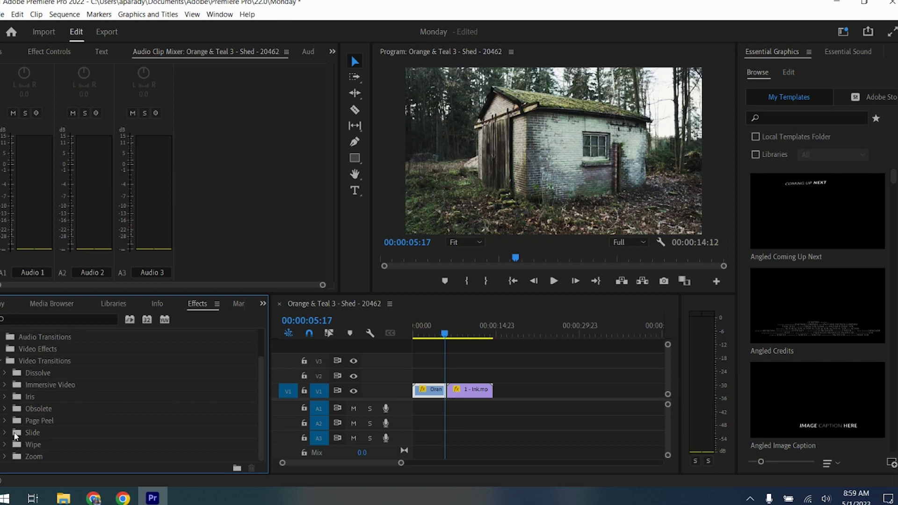
click(6, 409)
scroll(18, 417, down, 2)
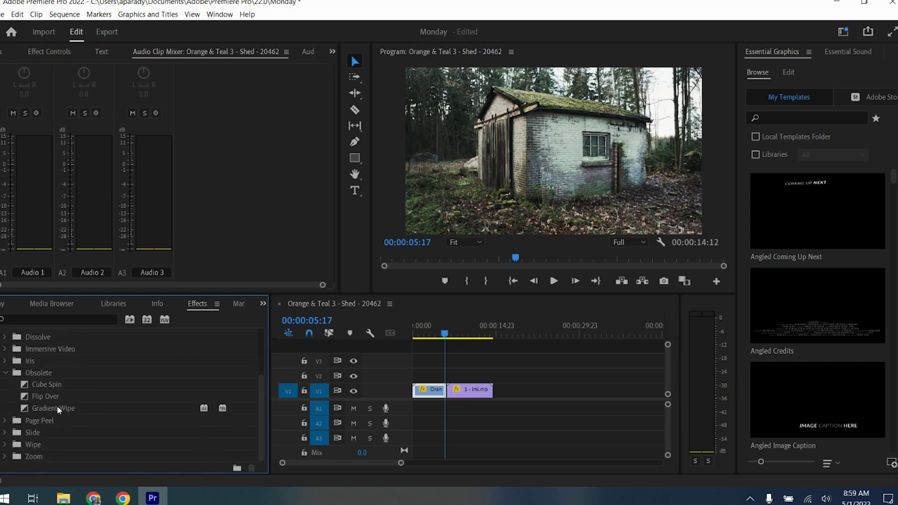
drag(57, 405, 446, 395)
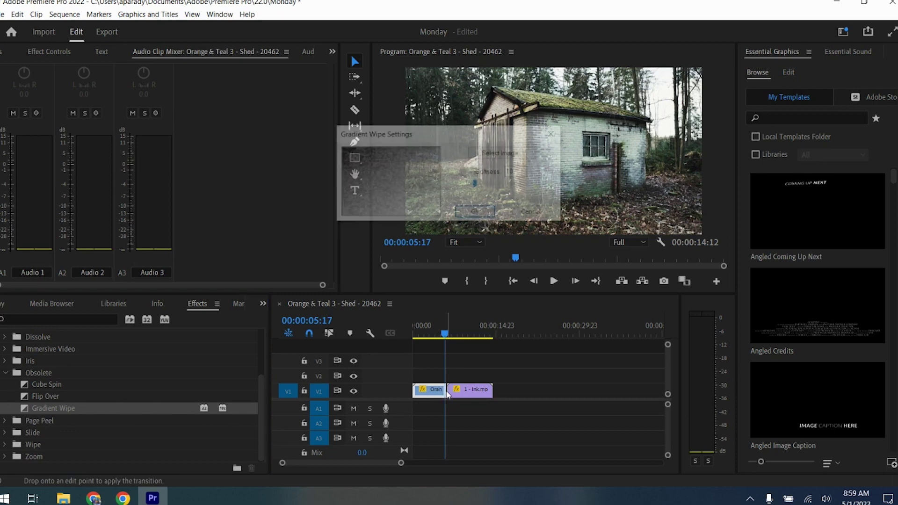
click(474, 214)
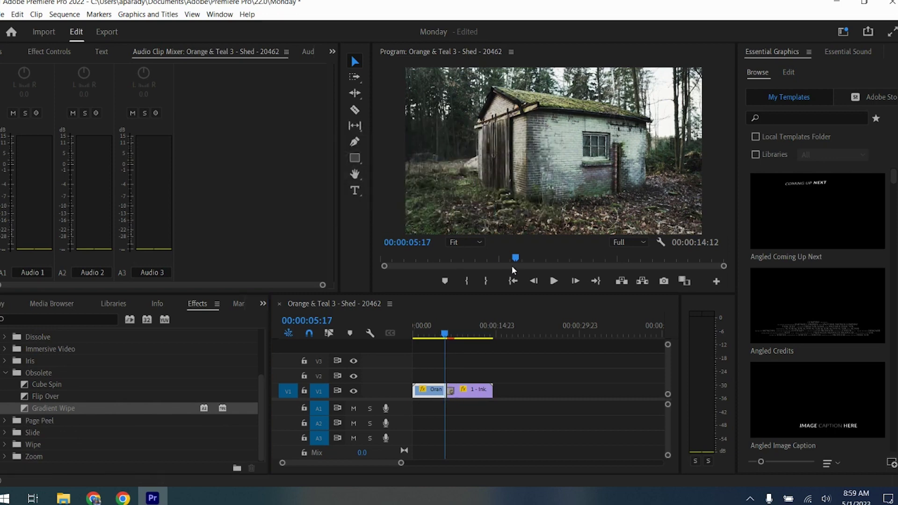
click(552, 281)
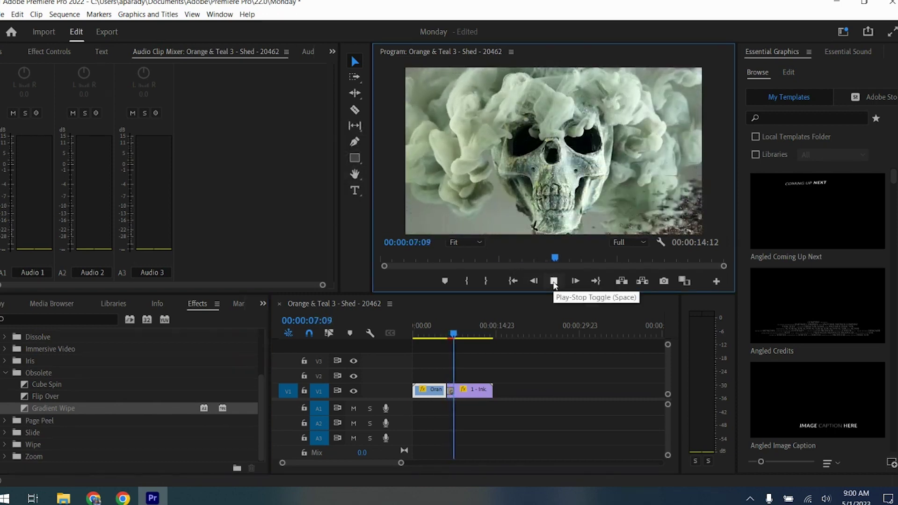
click(554, 281)
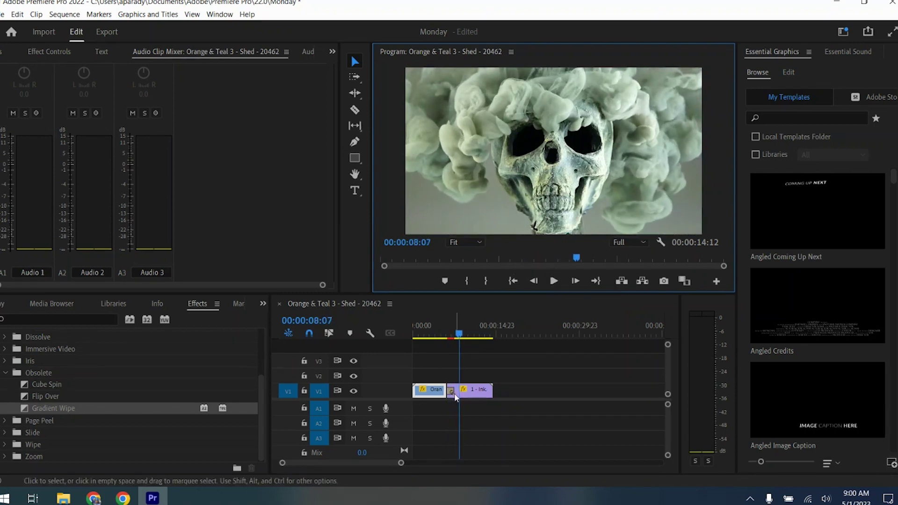
- Delete the Gradient Wipe, restoring a straight cut between the clips
drag(402, 463, 371, 463)
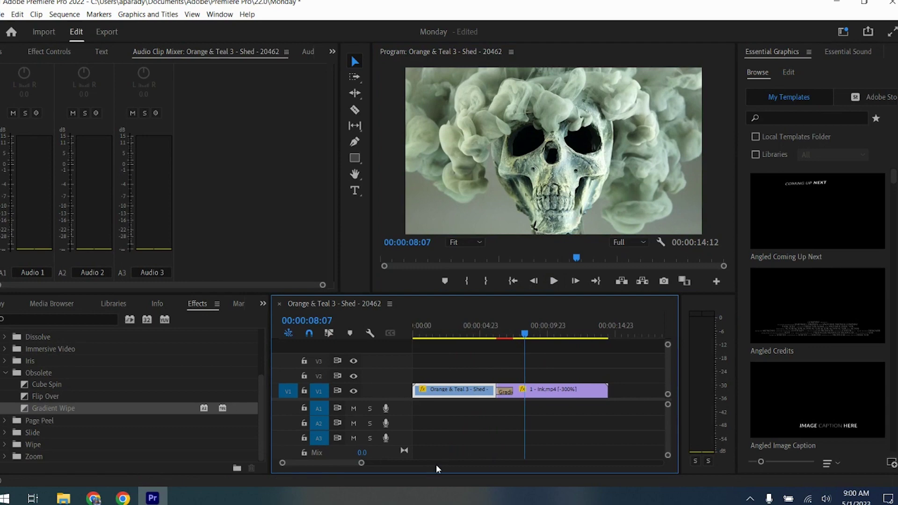
click(503, 390)
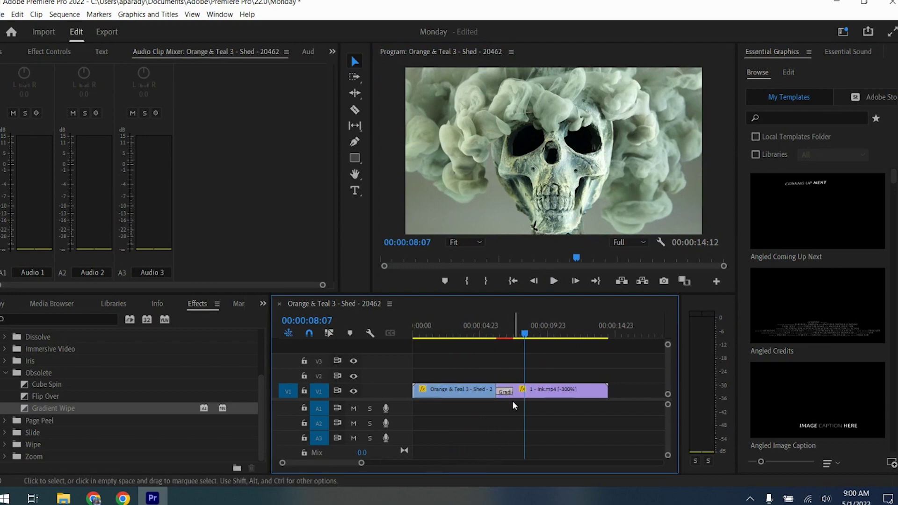
key(Delete)
drag(525, 334, 473, 355)
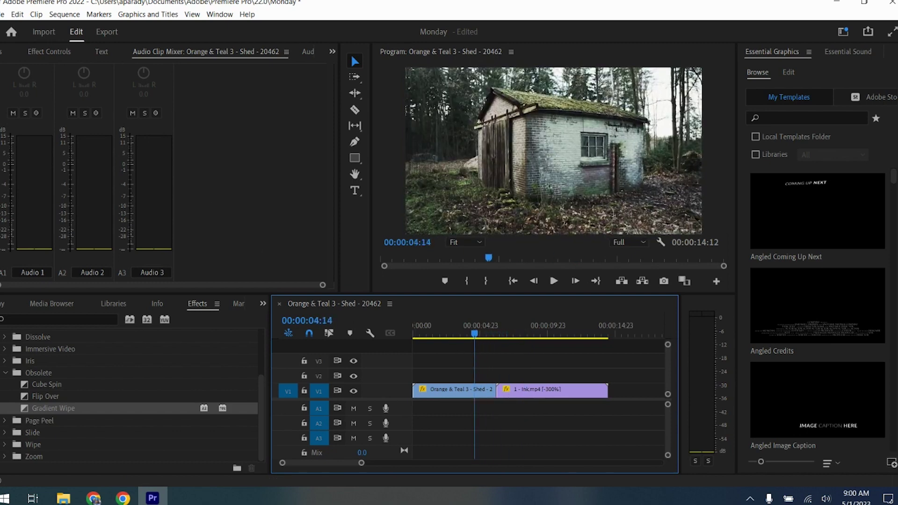
- Place a Flip Over transition on the shed-to-skull cut and preview it
click(55, 54)
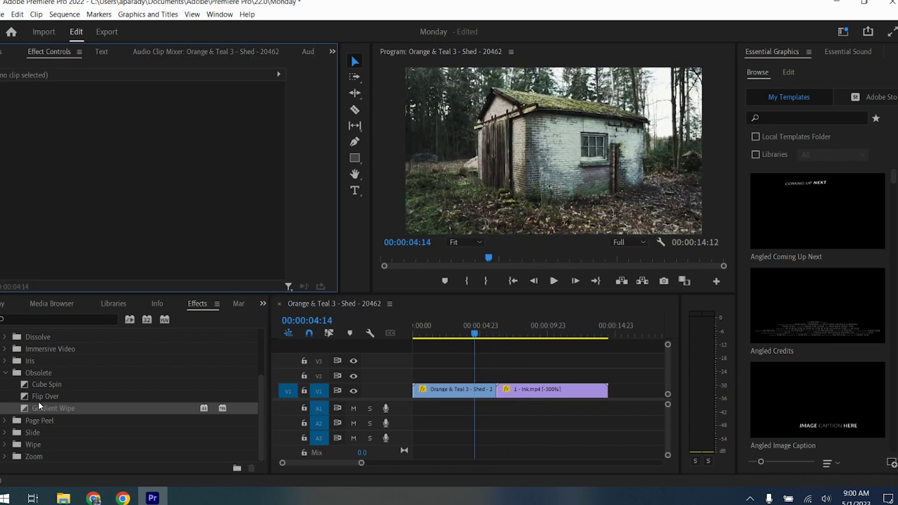
drag(51, 397, 490, 392)
click(554, 280)
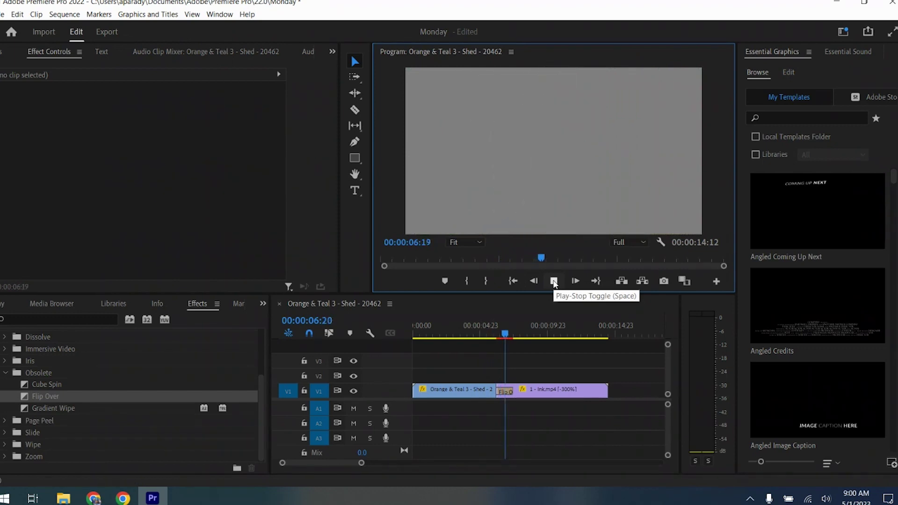
- Delete the Flip Over transition and collapse the Obsolete folder
click(554, 281)
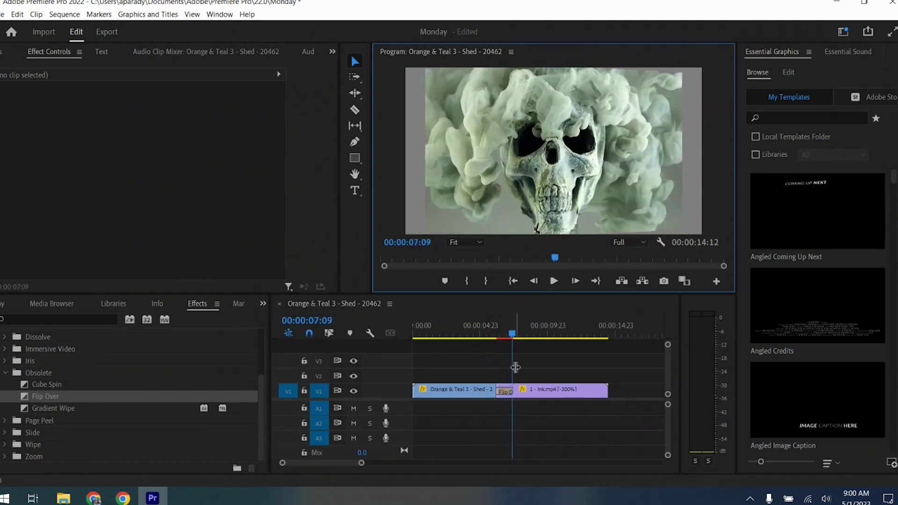
click(506, 390)
key(Delete)
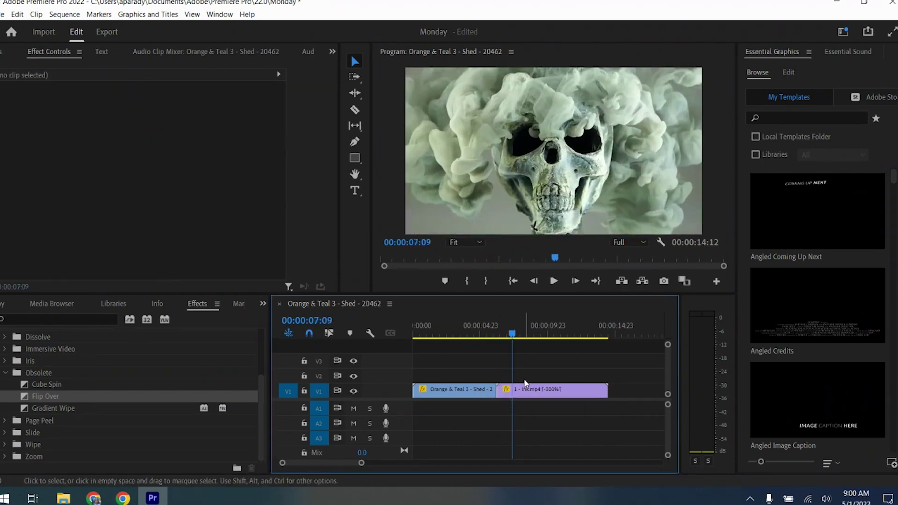
click(6, 373)
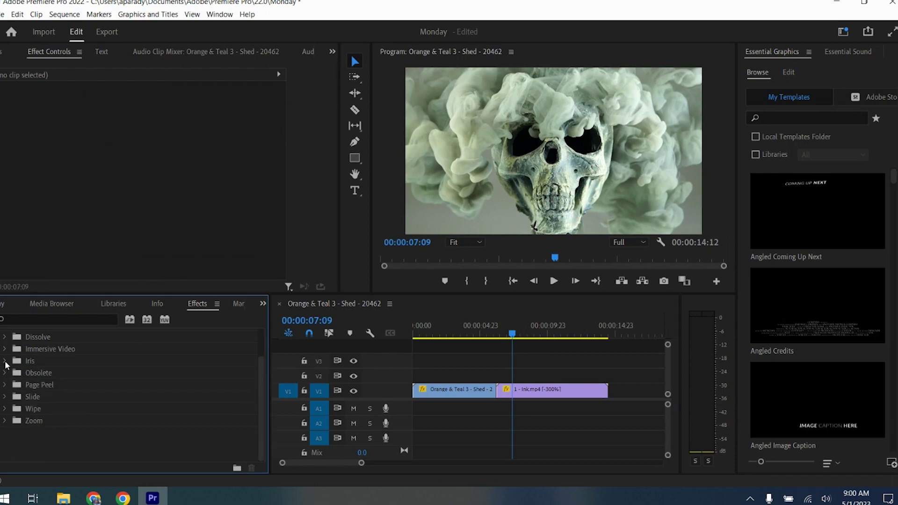
- Place Iris Diamond on the shed-to-skull cut, preview it from 05:11, then delete it
click(5, 361)
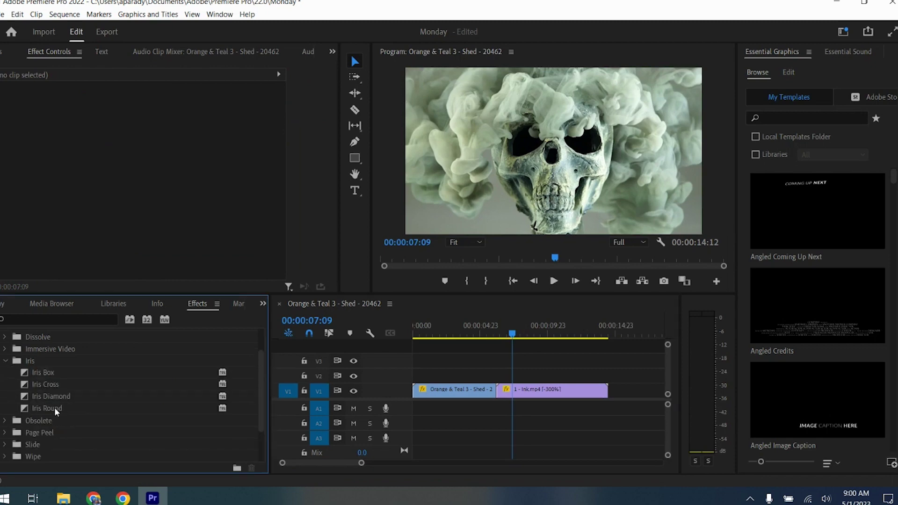
drag(60, 397, 499, 396)
drag(511, 333, 488, 343)
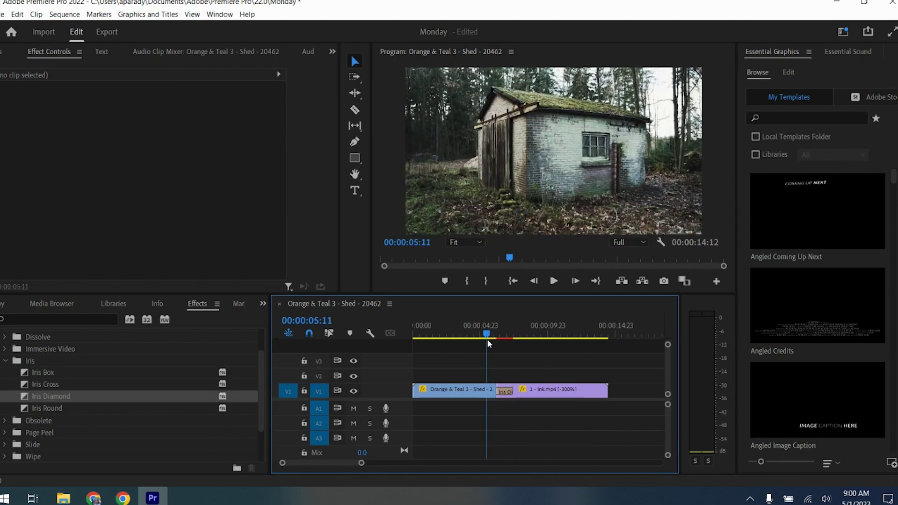
click(554, 281)
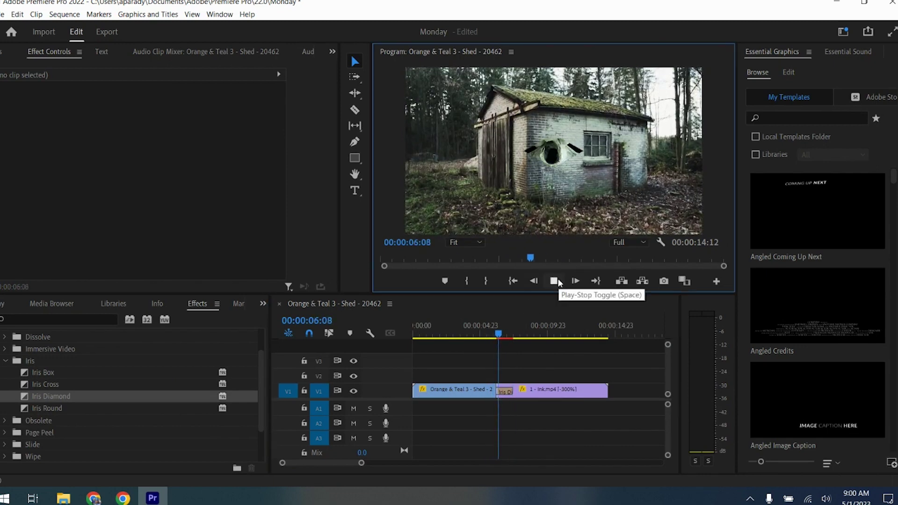
click(558, 281)
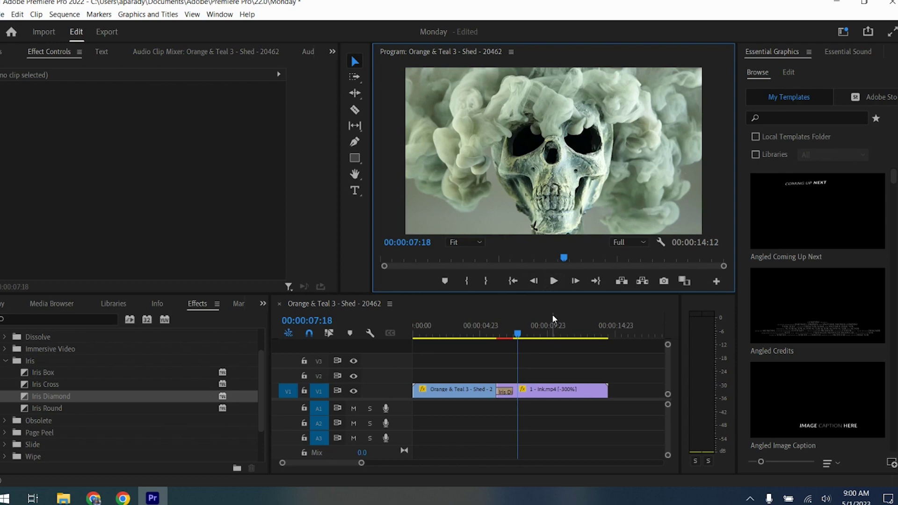
click(505, 391)
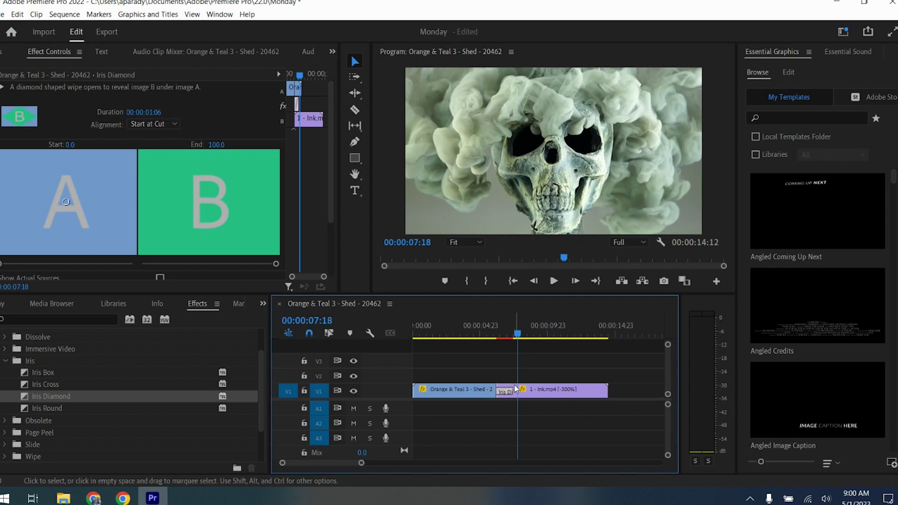
key(Delete)
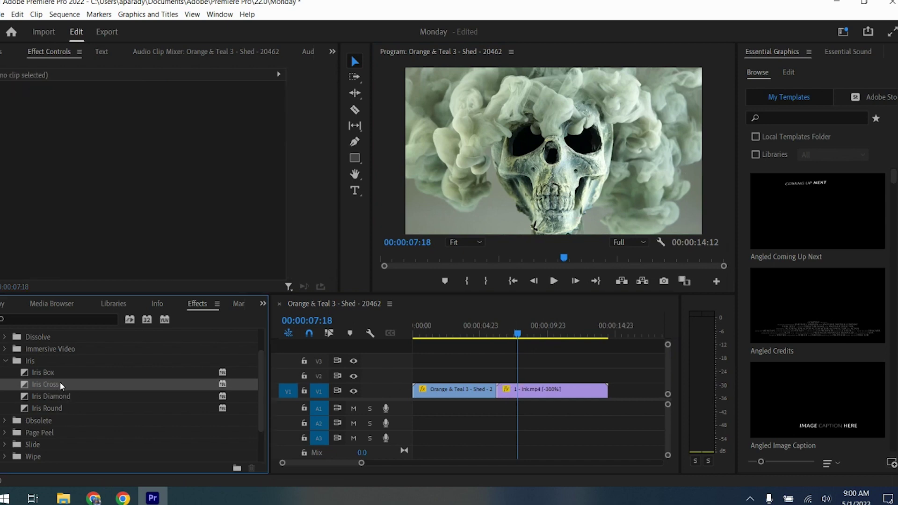
- Place Iris Cross on the shed-to-skull cut and preview it
drag(63, 382, 498, 395)
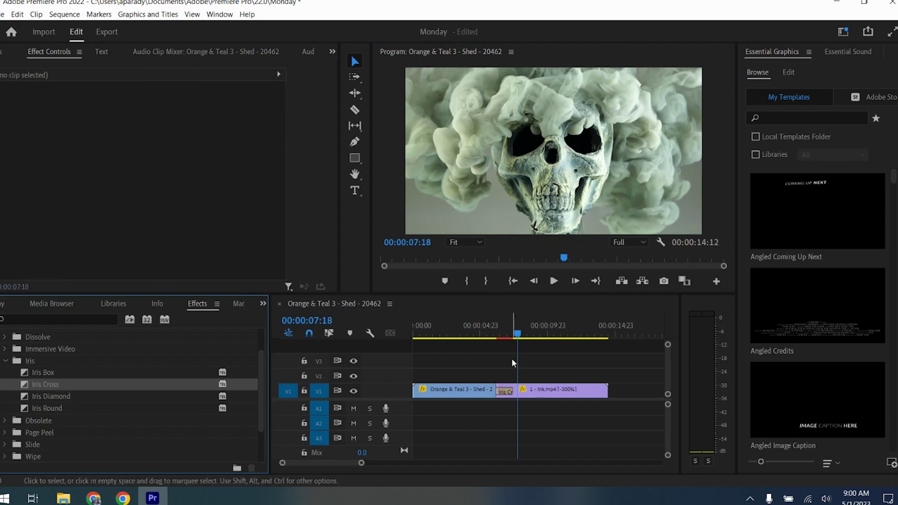
drag(517, 333, 483, 340)
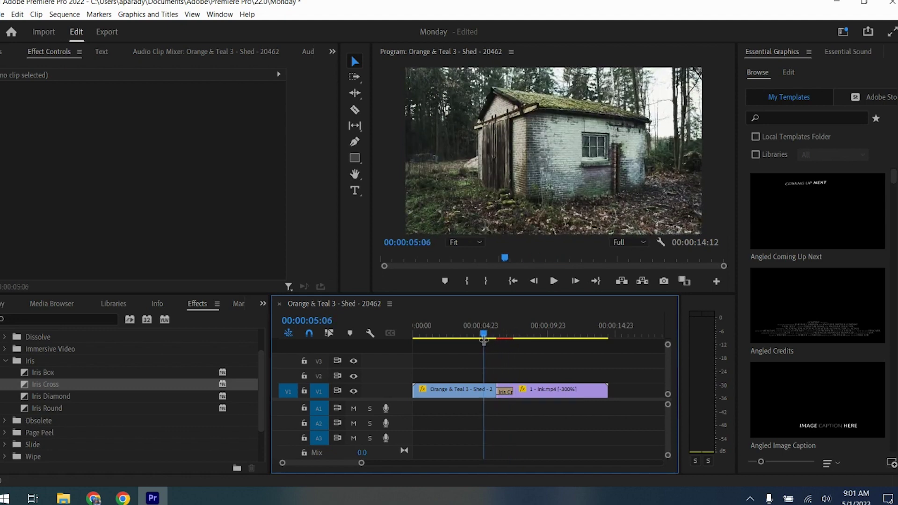
click(553, 282)
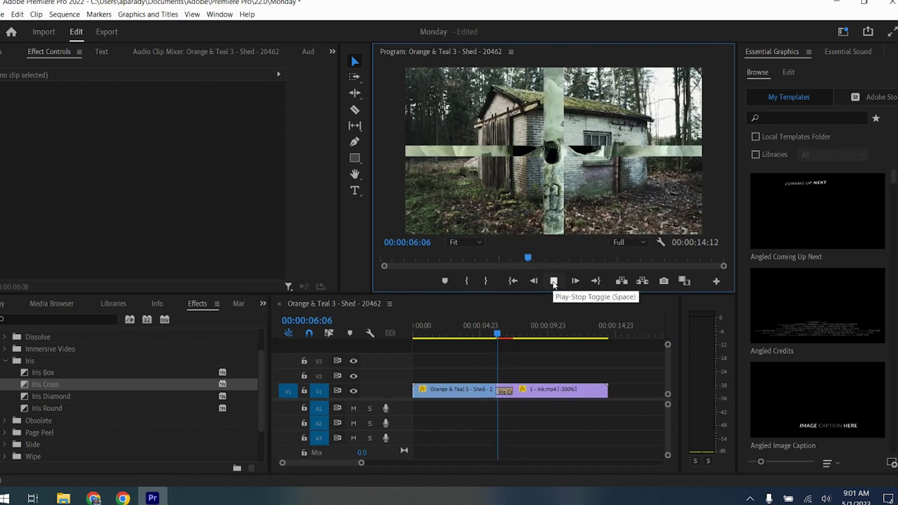
click(554, 282)
- Delete the Iris Cross and show the Immersive Video transitions instead of Iris
click(504, 389)
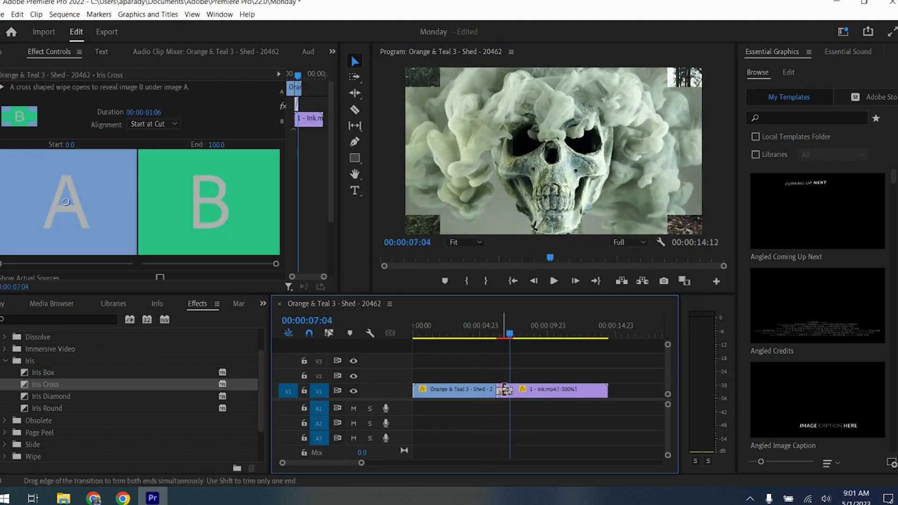
key(Delete)
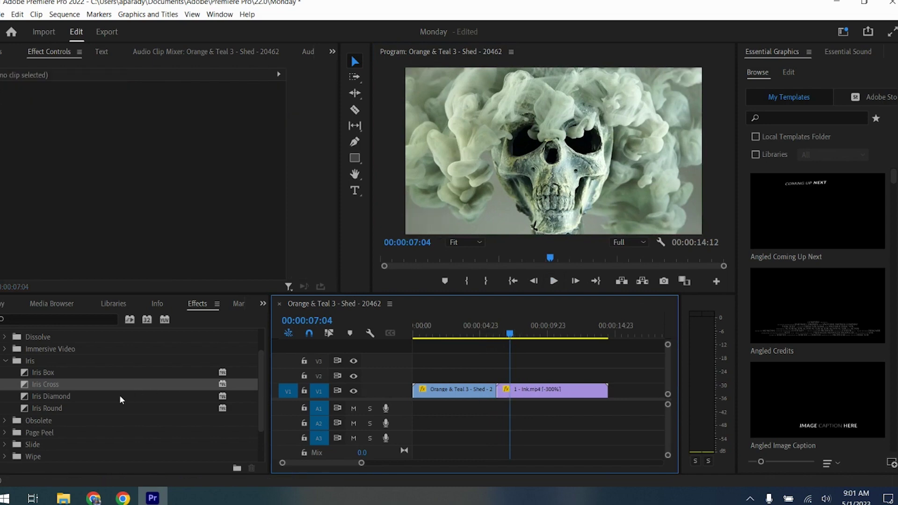
click(5, 361)
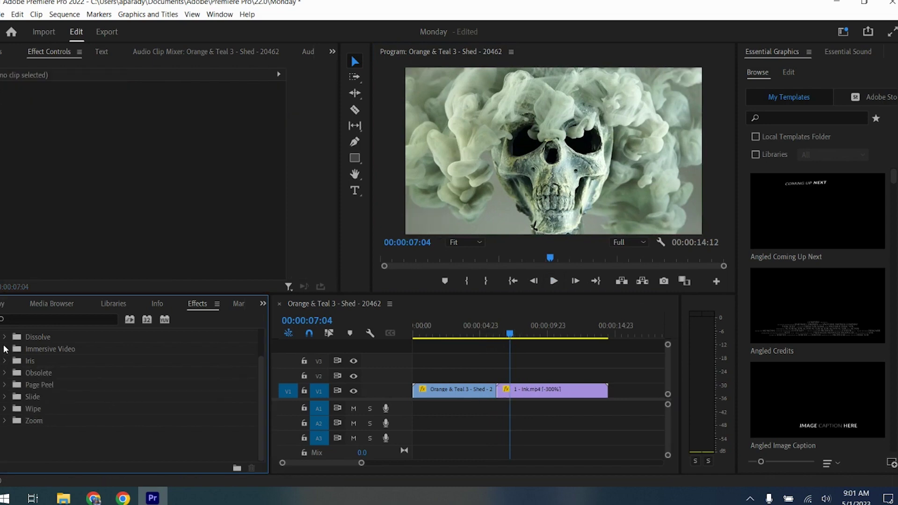
click(5, 349)
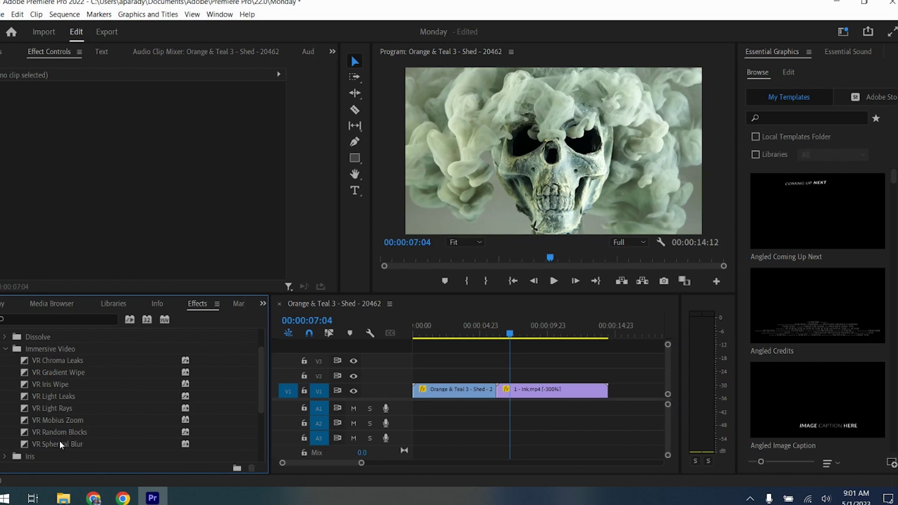
drag(58, 443, 501, 392)
click(499, 334)
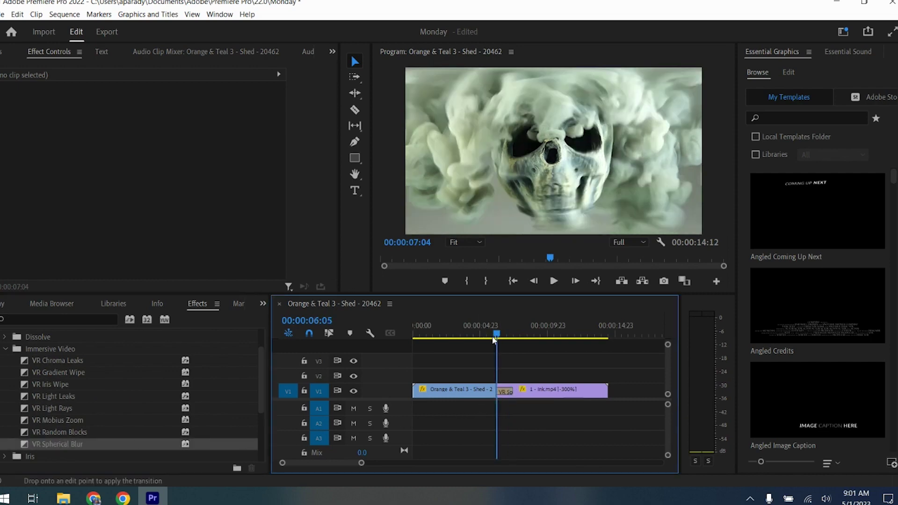
click(489, 334)
click(554, 282)
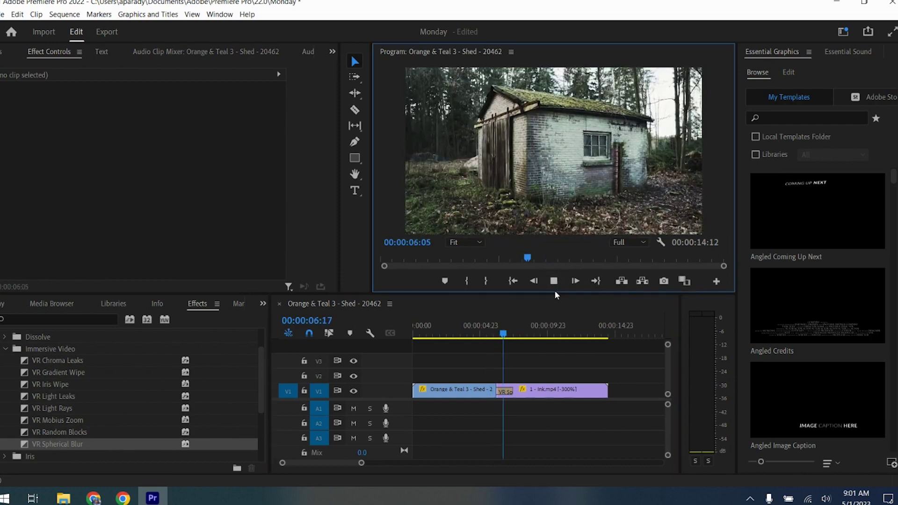
click(535, 326)
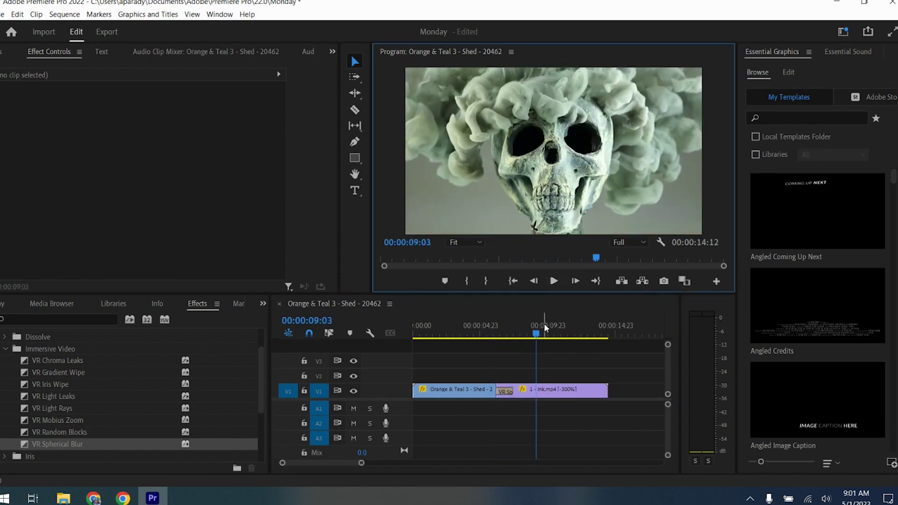
click(473, 326)
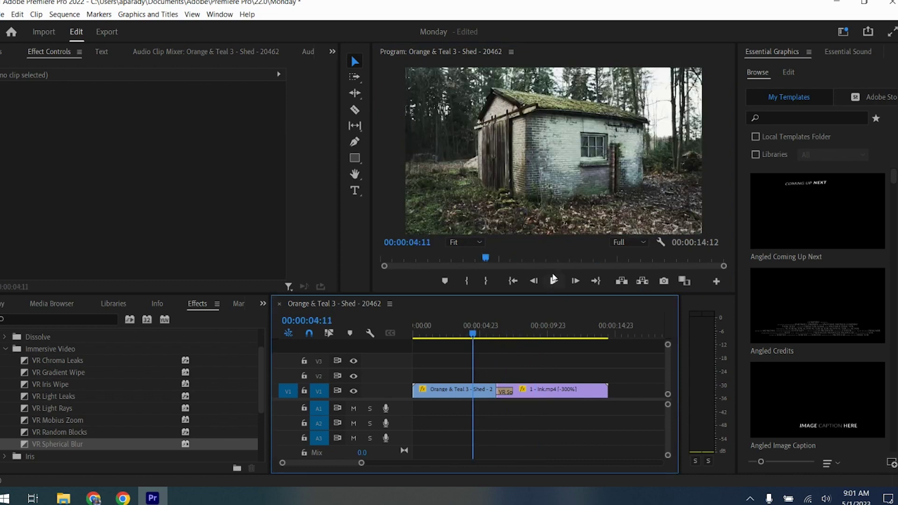
click(555, 282)
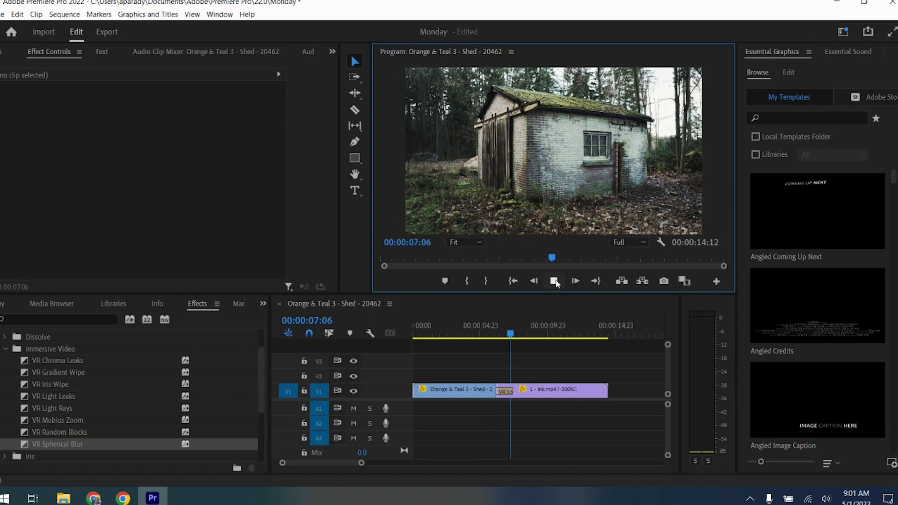
key(space)
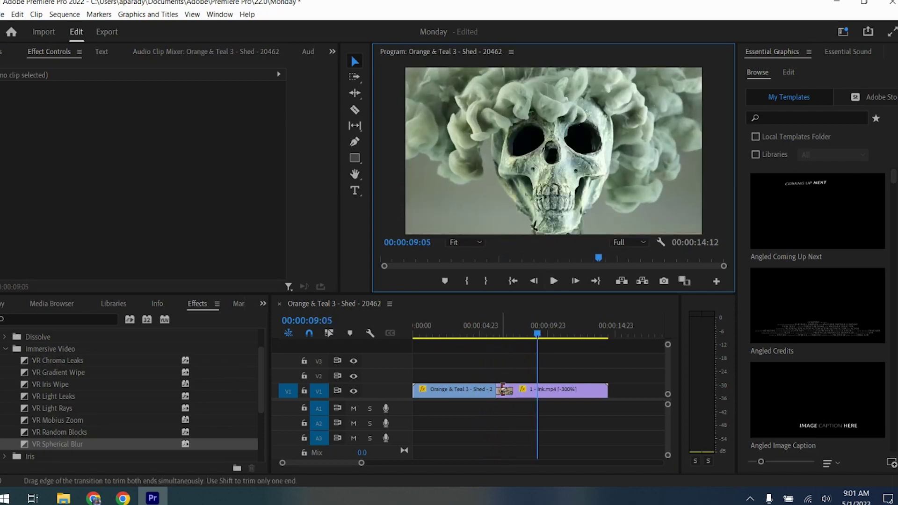
click(508, 394)
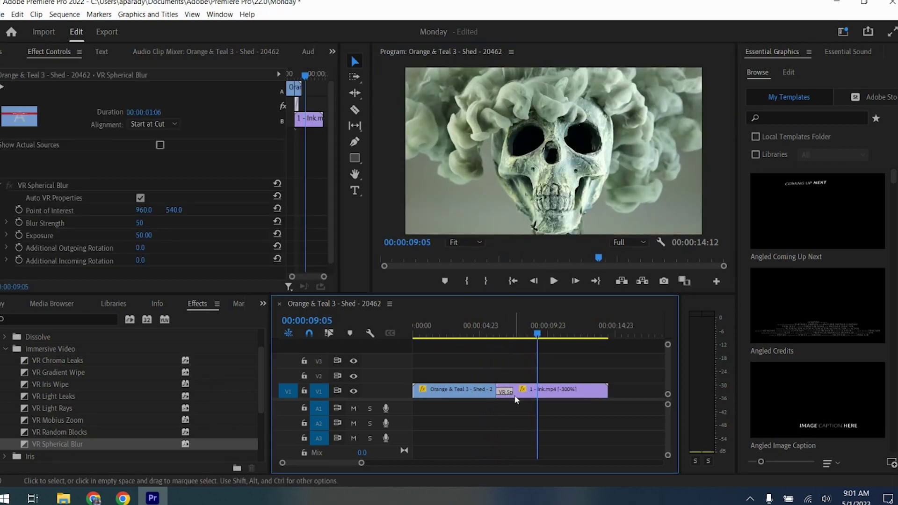
key(Delete)
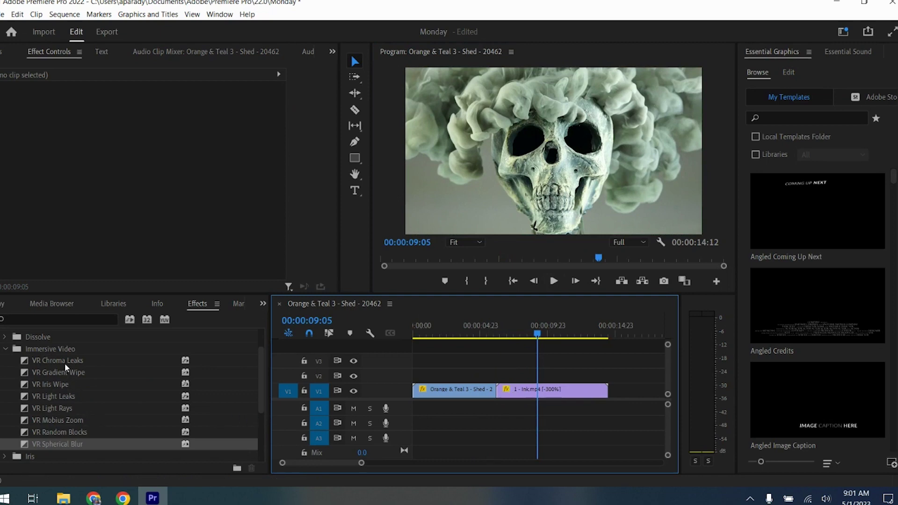
drag(66, 359, 496, 397)
drag(537, 335, 476, 346)
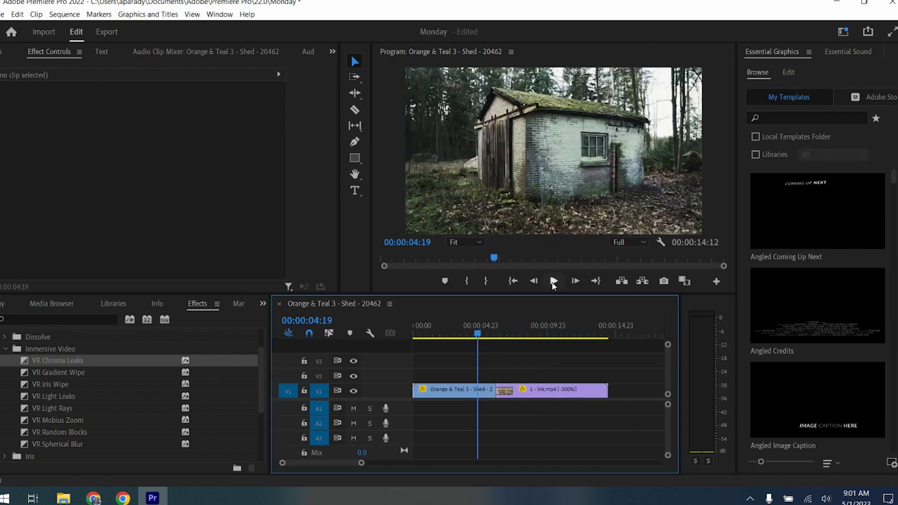
click(553, 281)
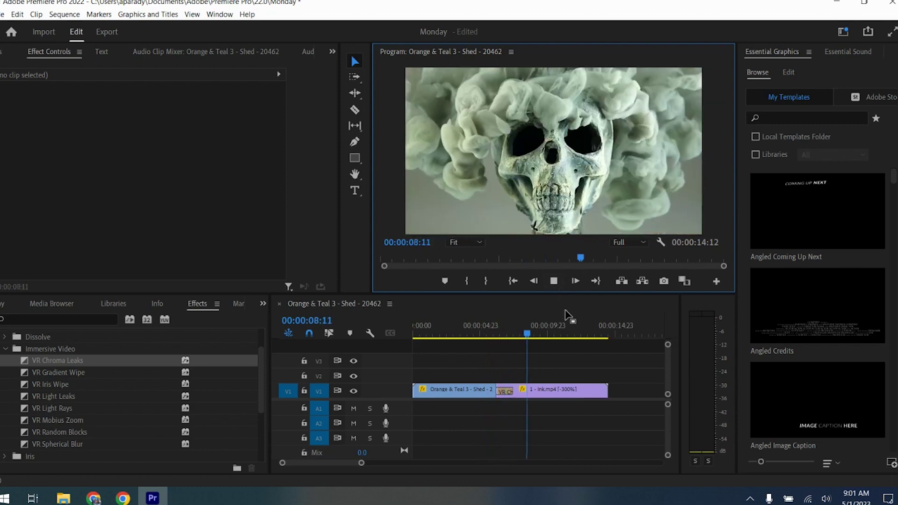
click(554, 281)
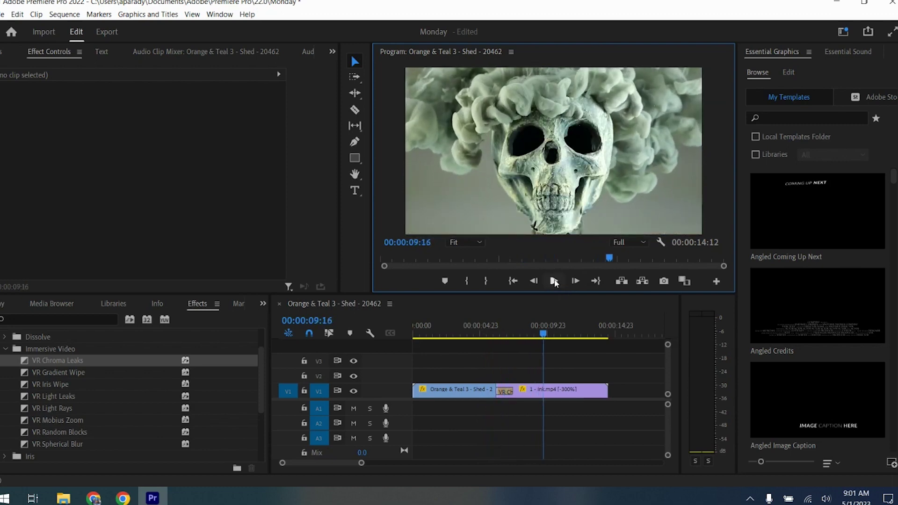
click(504, 393)
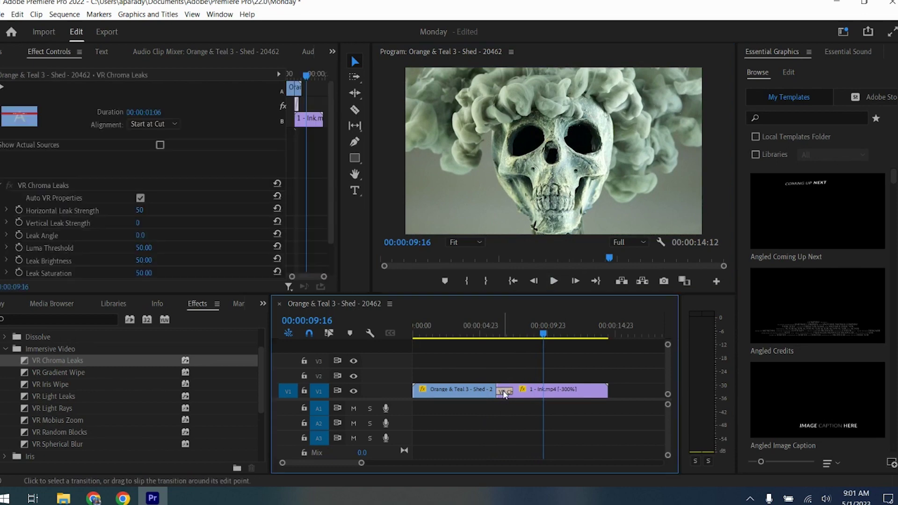
key(Delete)
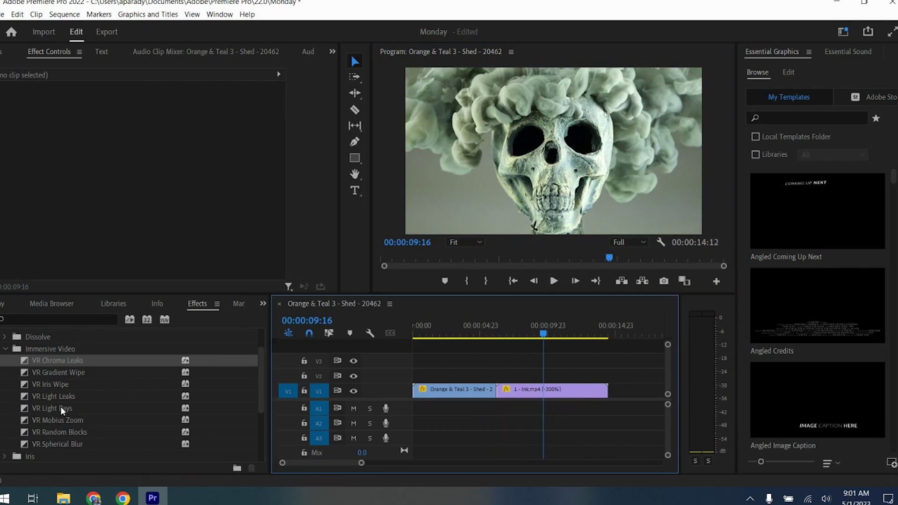
- Place VR Light Rays on the shed-to-skull cut and preview it from 05:00
drag(62, 410, 505, 388)
drag(540, 339, 479, 345)
click(554, 281)
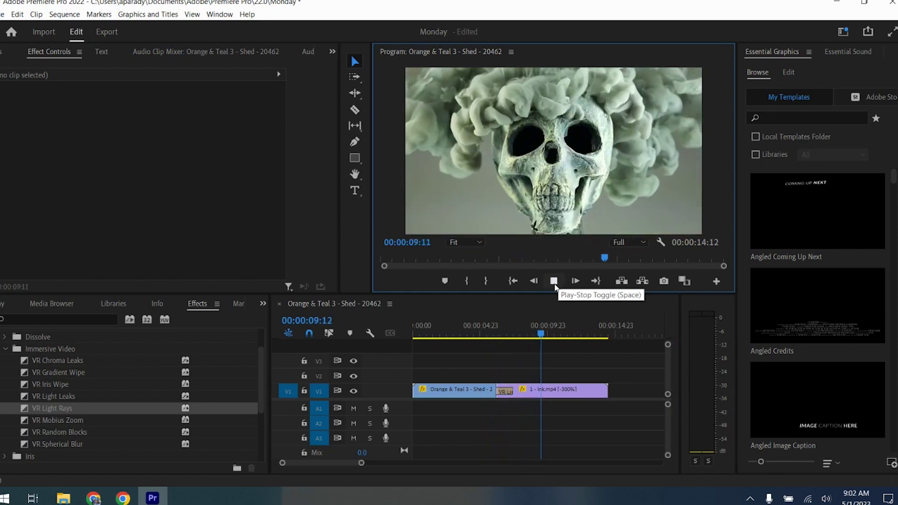
click(553, 281)
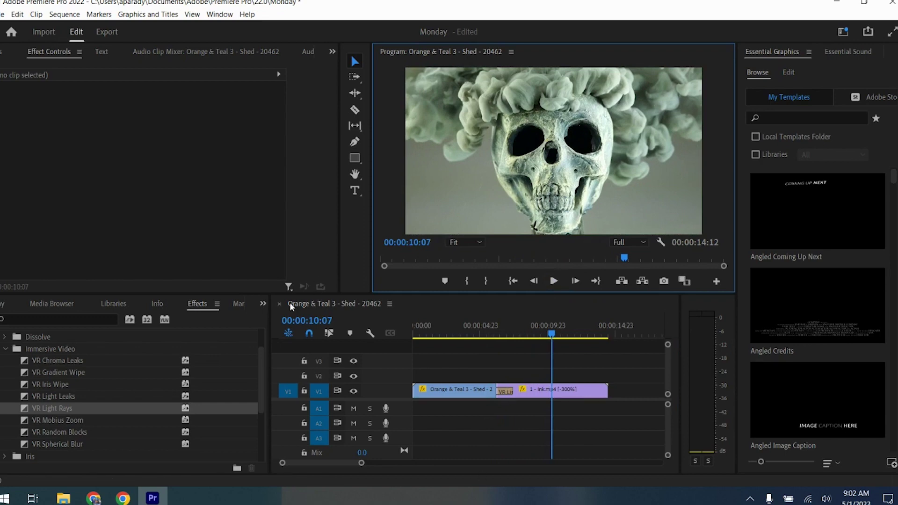
- Add VR Light Rays at the shed clip's start and skull clip's end, then play the sequence
drag(78, 411, 316, 388)
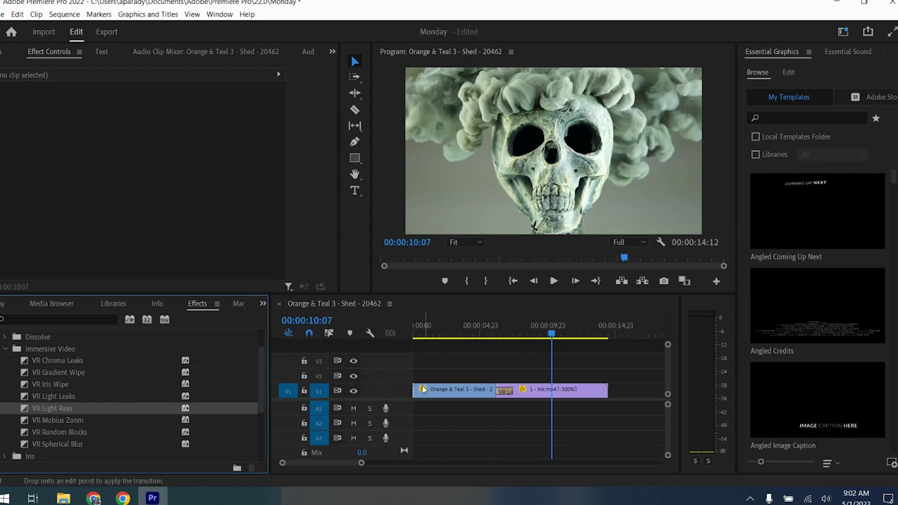
drag(422, 390, 421, 390)
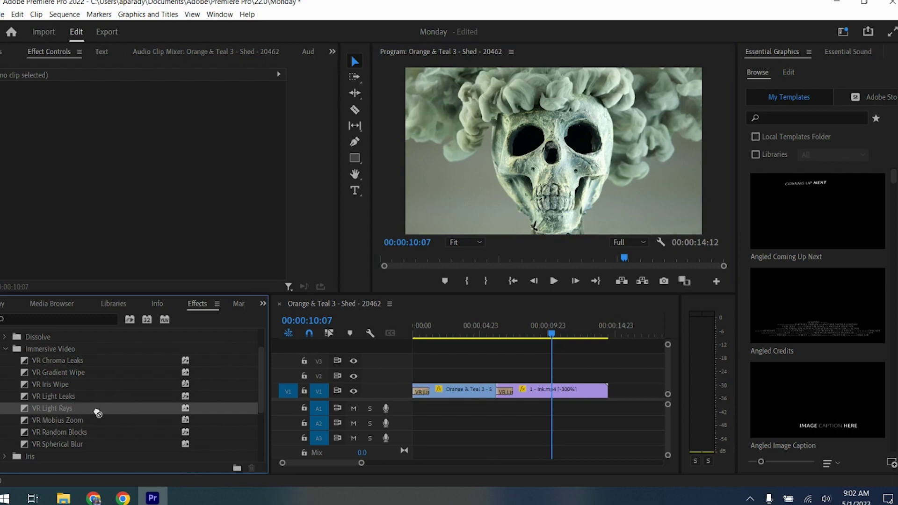
drag(96, 411, 603, 395)
drag(553, 335, 393, 354)
click(553, 281)
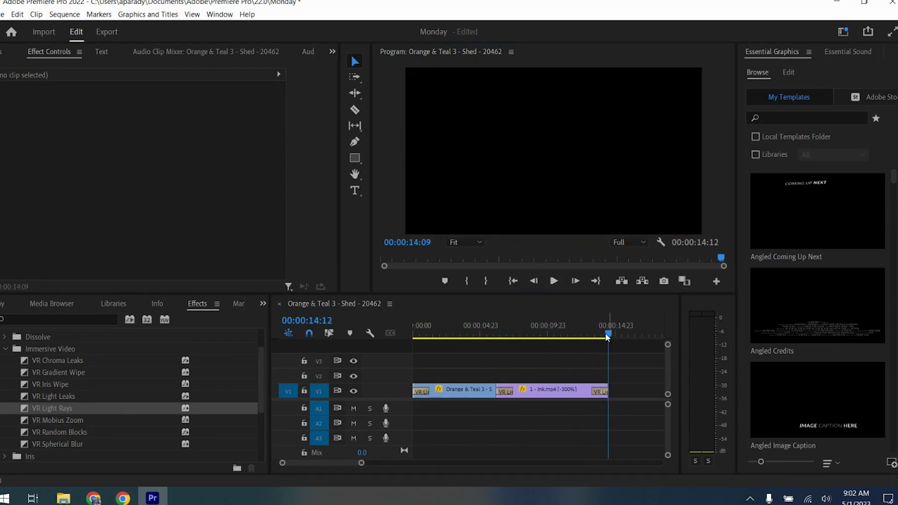
drag(607, 332, 539, 332)
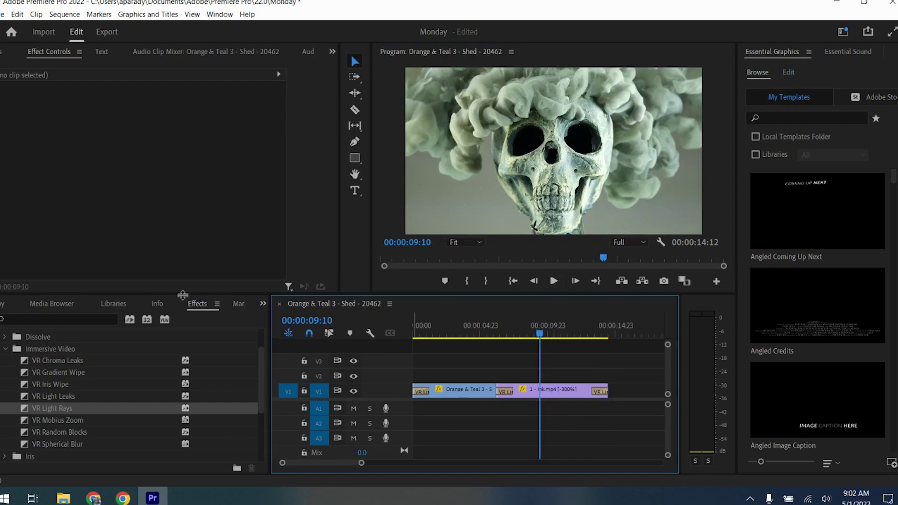
click(6, 349)
- Drop the Bold Web Caption template onto V2 above the shed clip at the sequence start
scroll(51, 383, up, 3)
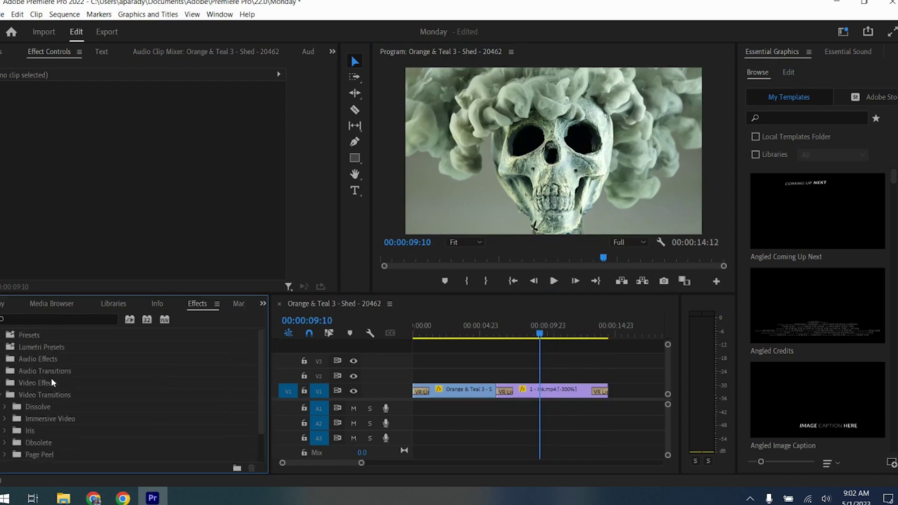
click(3, 396)
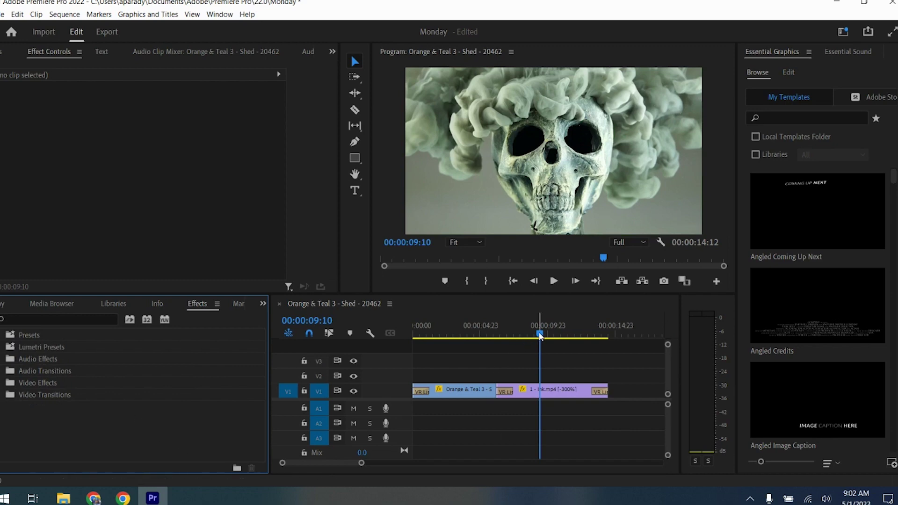
drag(540, 336, 422, 383)
scroll(825, 279, down, 5)
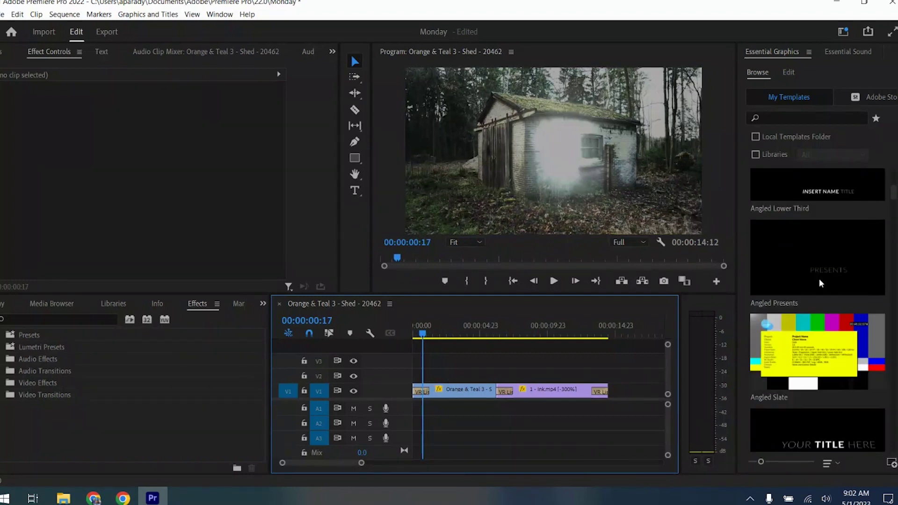
scroll(817, 267, down, 10)
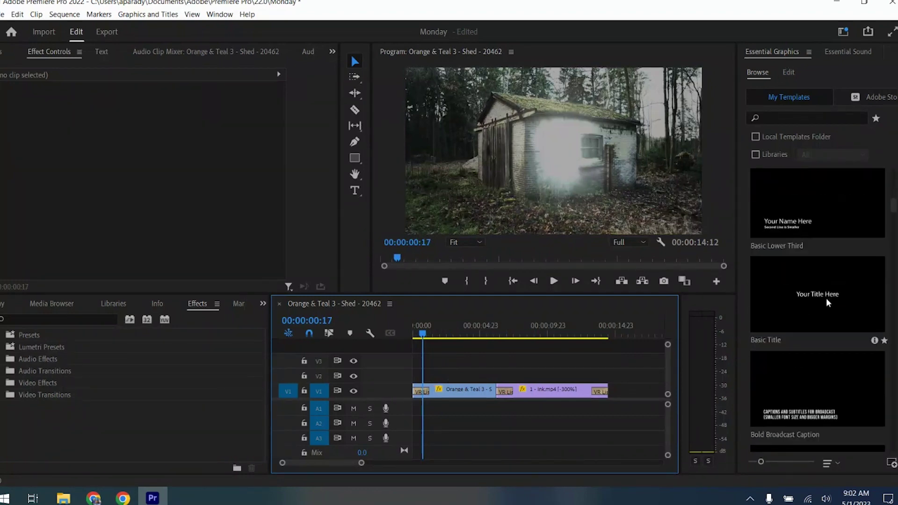
scroll(831, 322, down, 8)
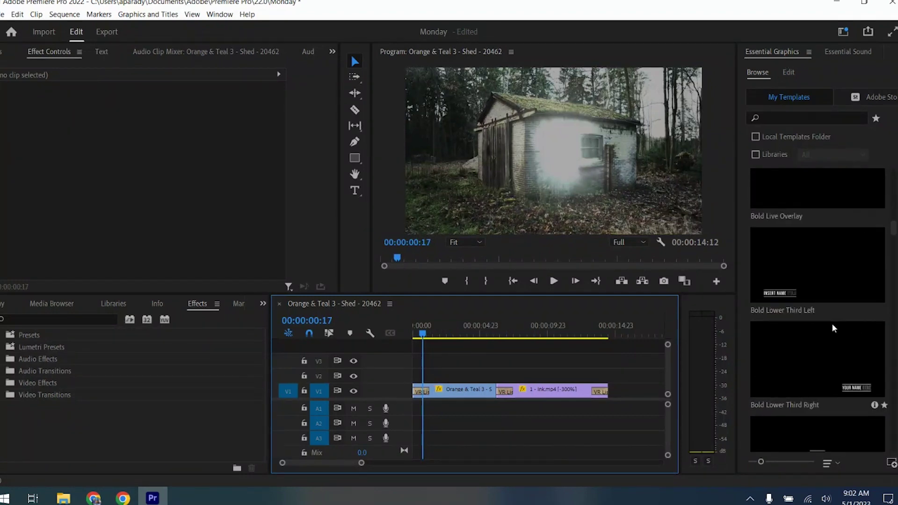
scroll(831, 323, down, 5)
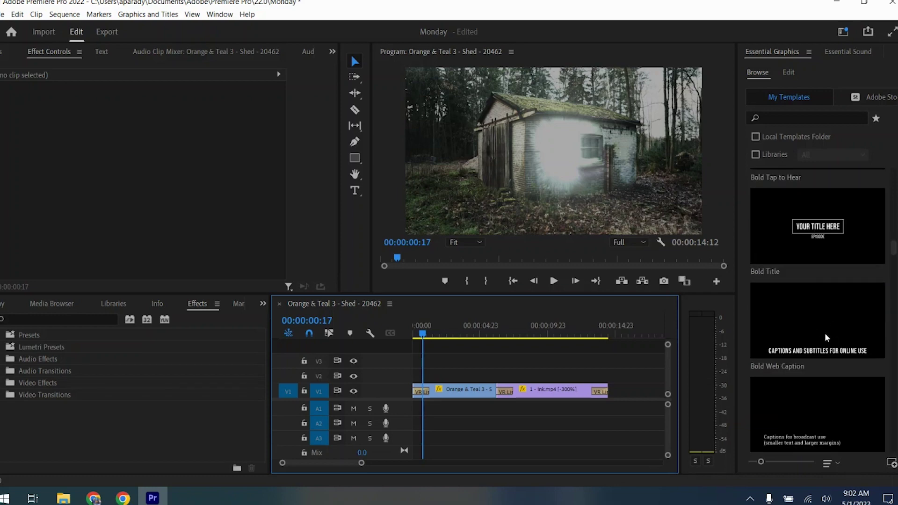
drag(824, 332, 436, 380)
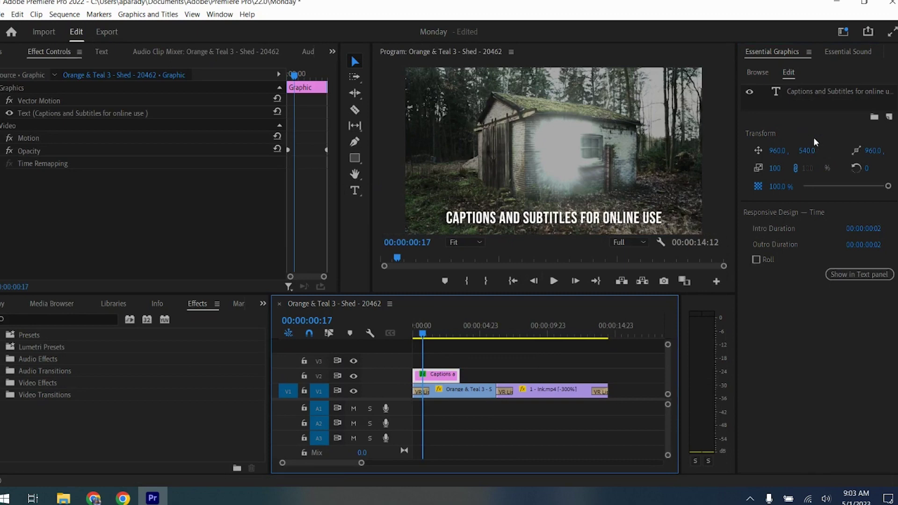
- Change the caption text to 'The cabine in the woods' and play the sequence to check it
double_click(824, 92)
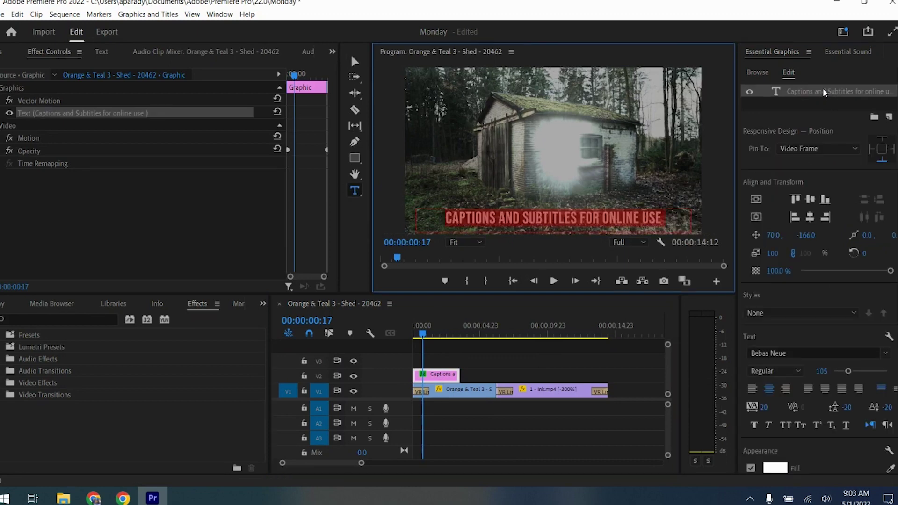
text(The cabin)
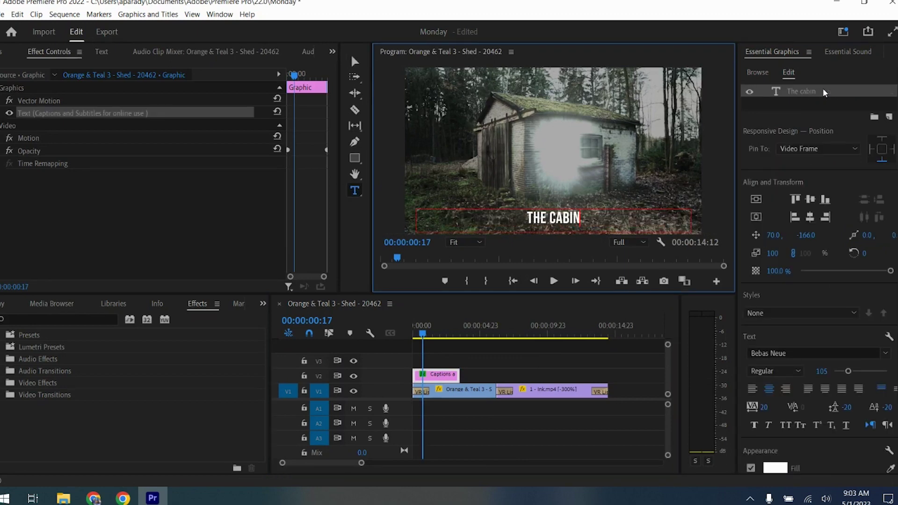
text(e in the)
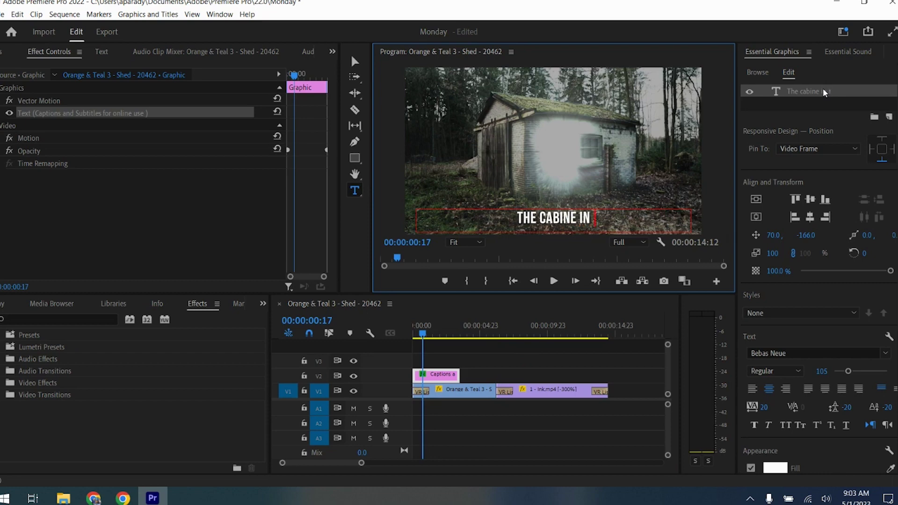
text( woo)
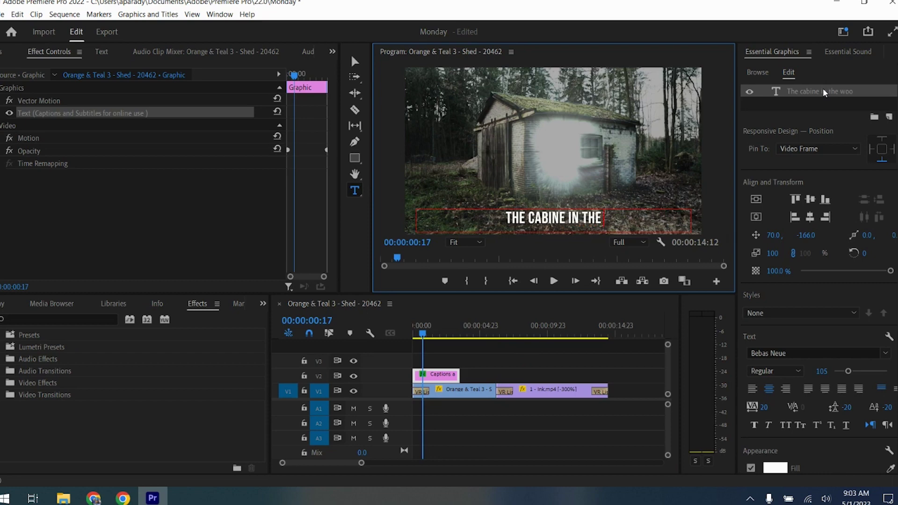
text(ds)
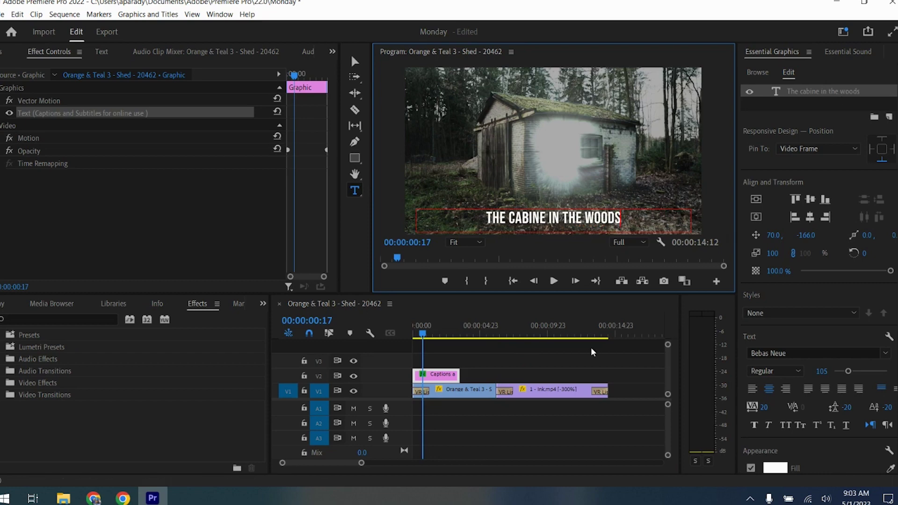
drag(425, 333, 414, 334)
click(553, 281)
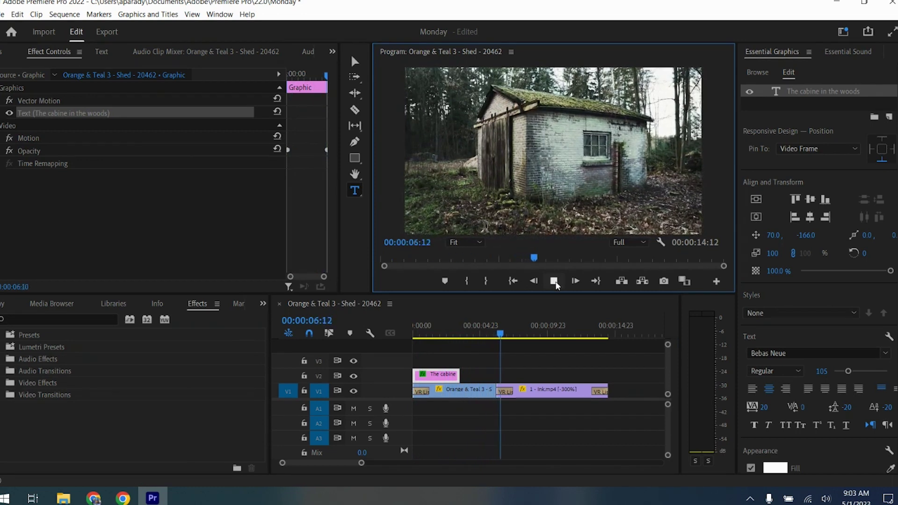
click(554, 282)
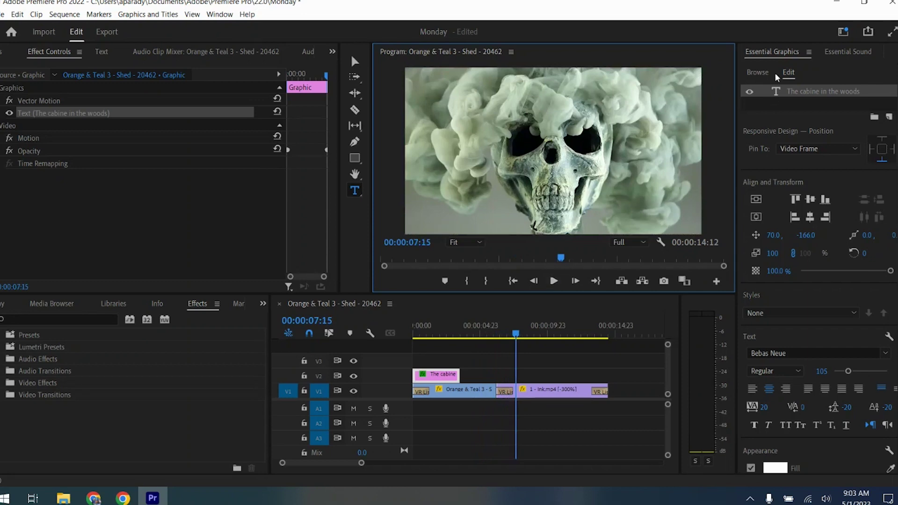
- Place a caption template from Browse on V2 above the skull clip
click(760, 73)
drag(777, 315, 516, 377)
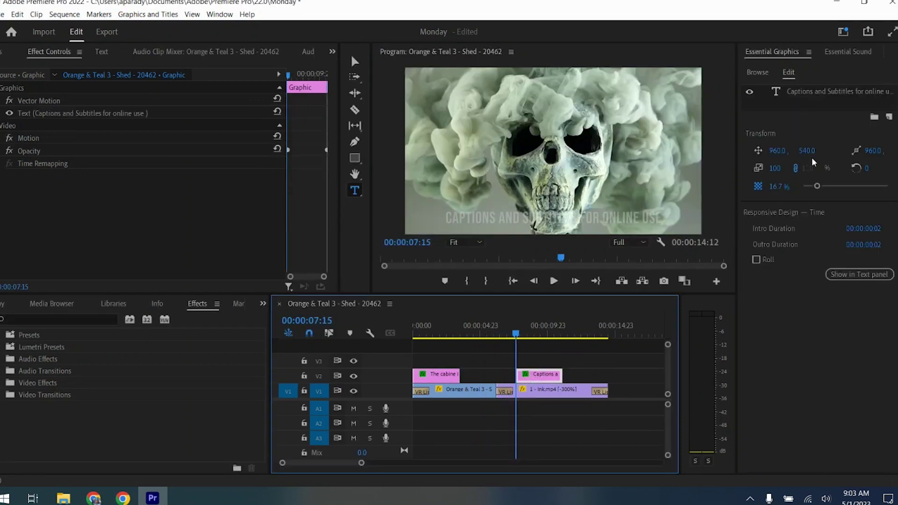
click(829, 92)
- Replace the caption text with 'It is cursed by Skeletor' and play the sequence
click(830, 94)
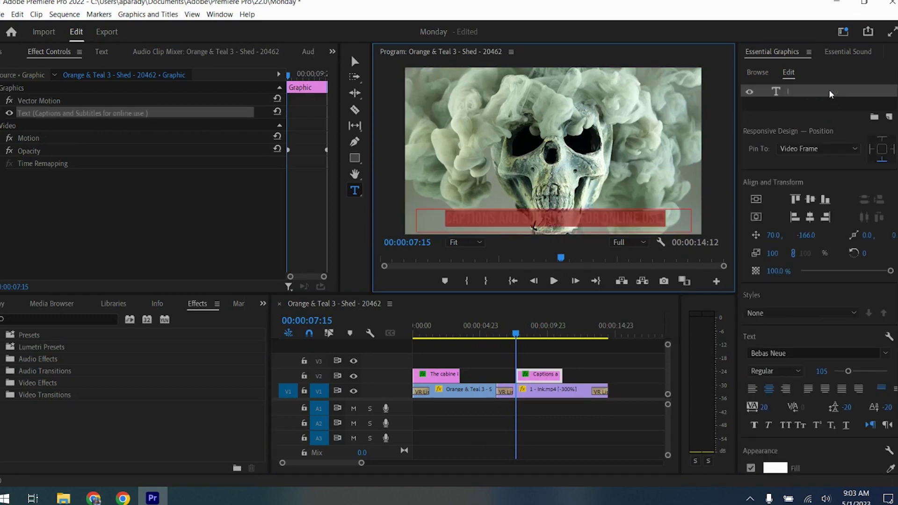
key(BackSpace)
text(It is cur)
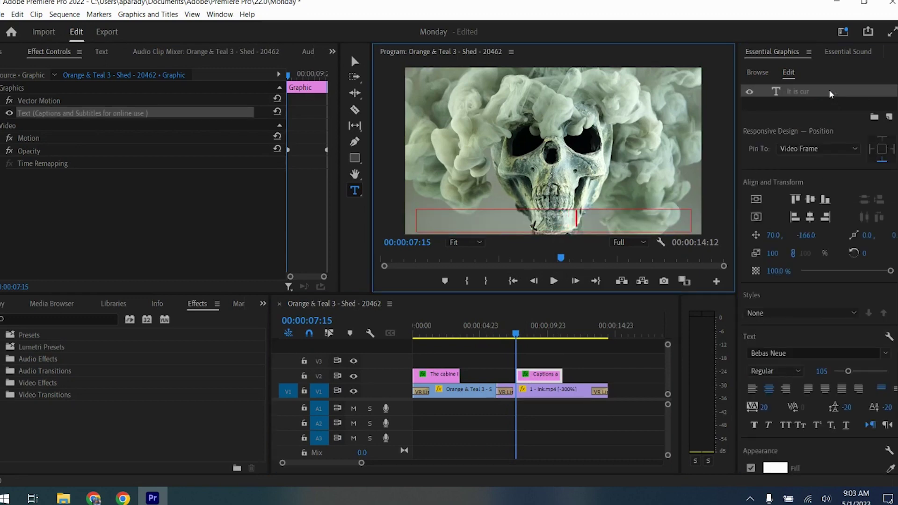
text(sed by Skeletor)
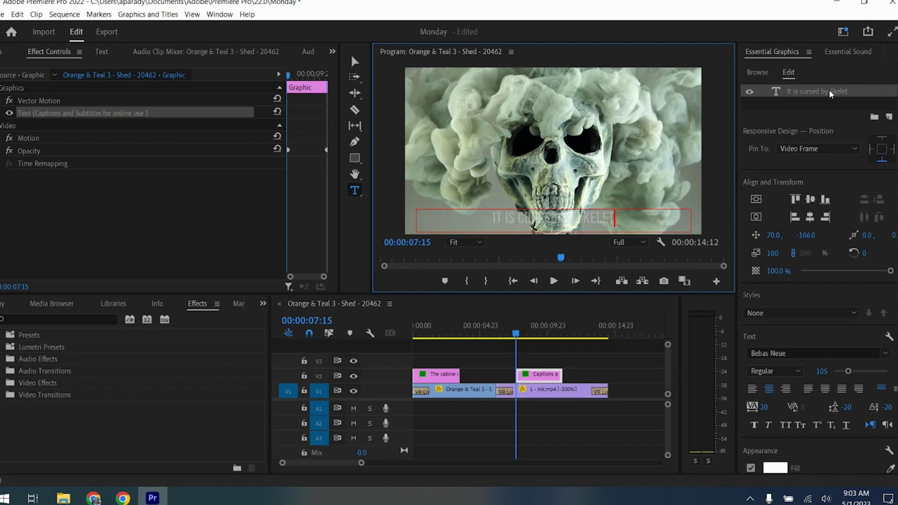
click(555, 281)
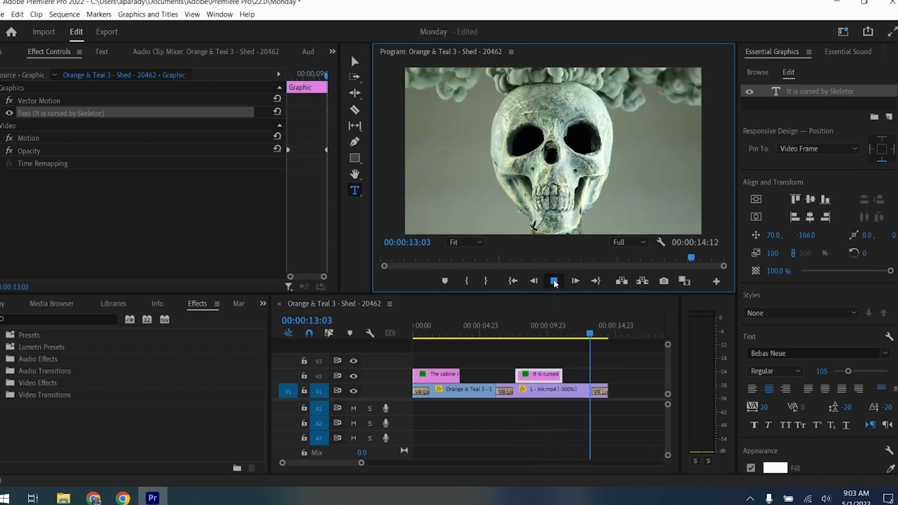
click(554, 282)
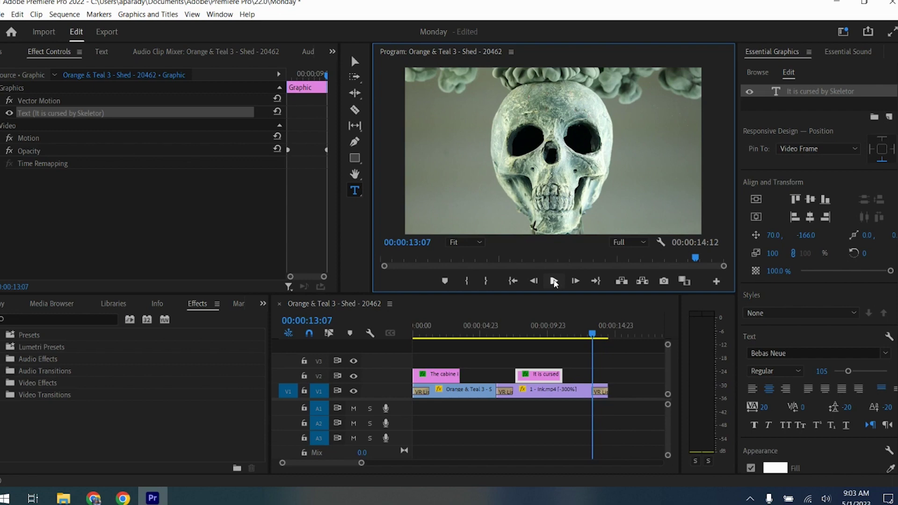
drag(589, 338, 416, 381)
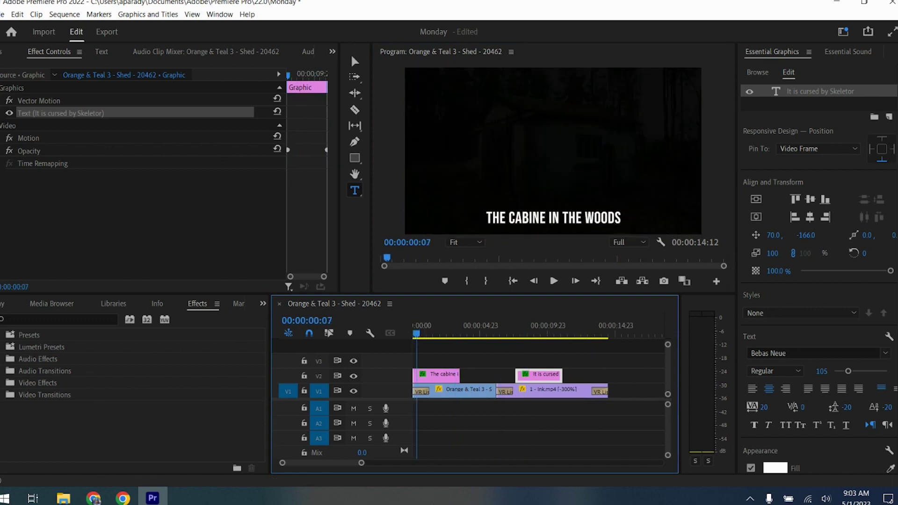